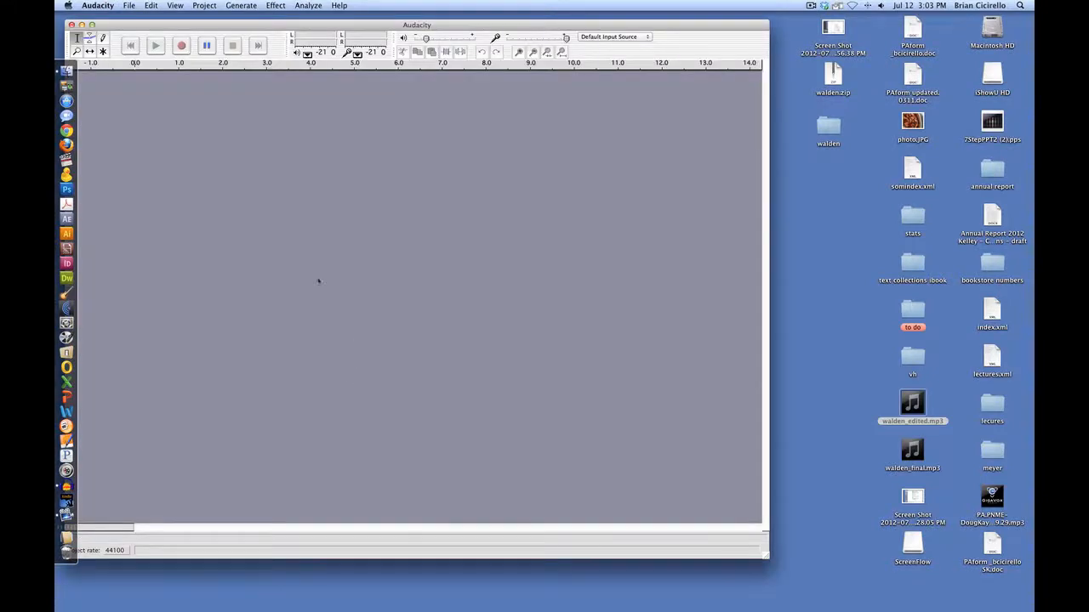
- Import the narration file walden_unedited.wav from the audio folder into the empty project
click(128, 8)
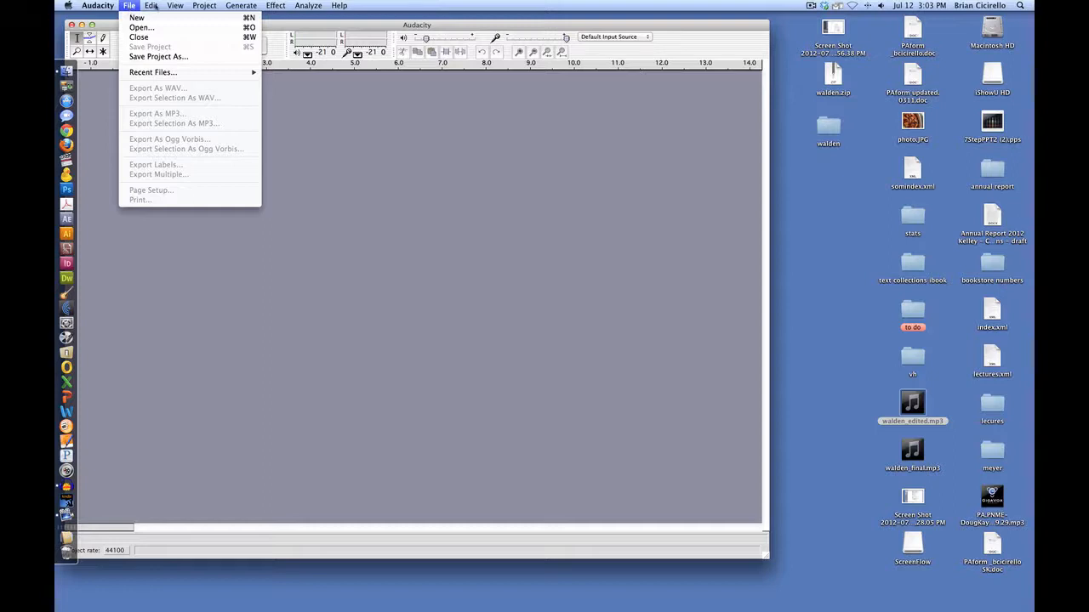
click(214, 18)
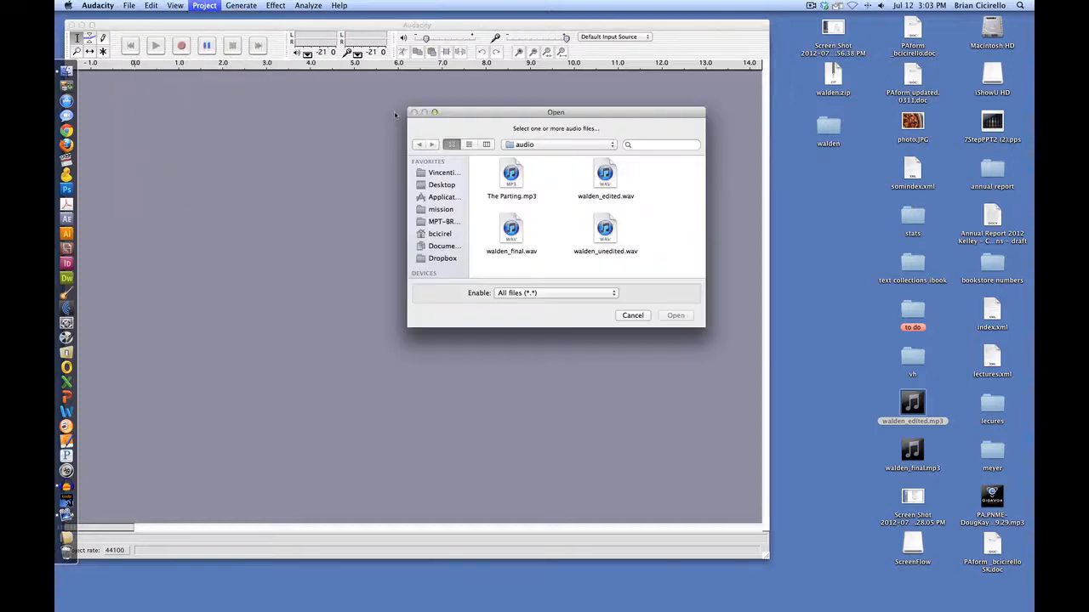
click(605, 230)
click(676, 316)
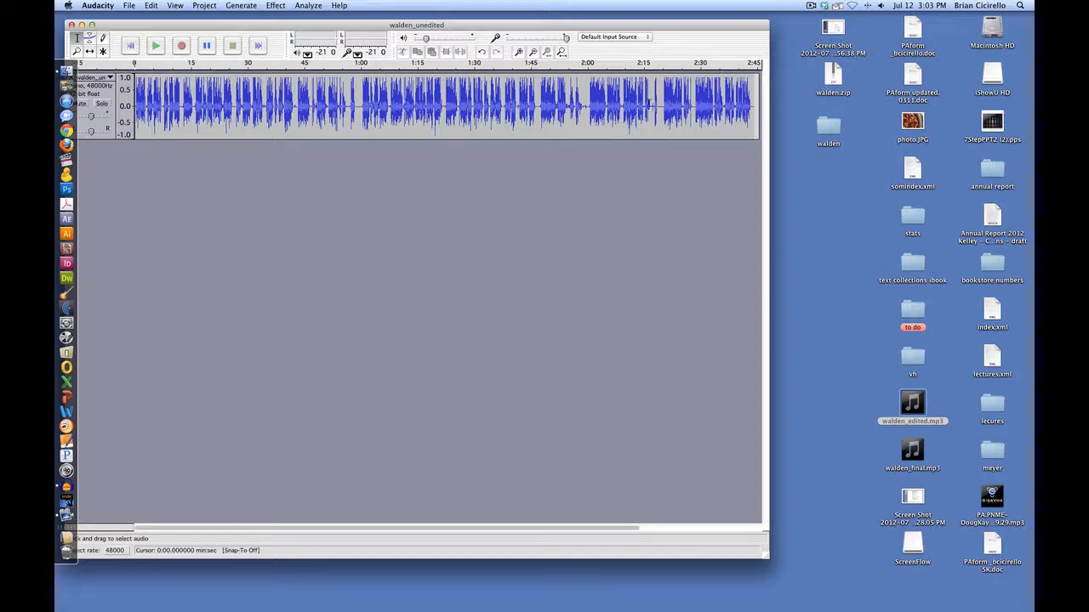
- Examine the waveform around 2:15 at several zoom levels, ending at the normal zoom
click(642, 128)
click(600, 102)
click(644, 102)
click(519, 52)
click(519, 52)
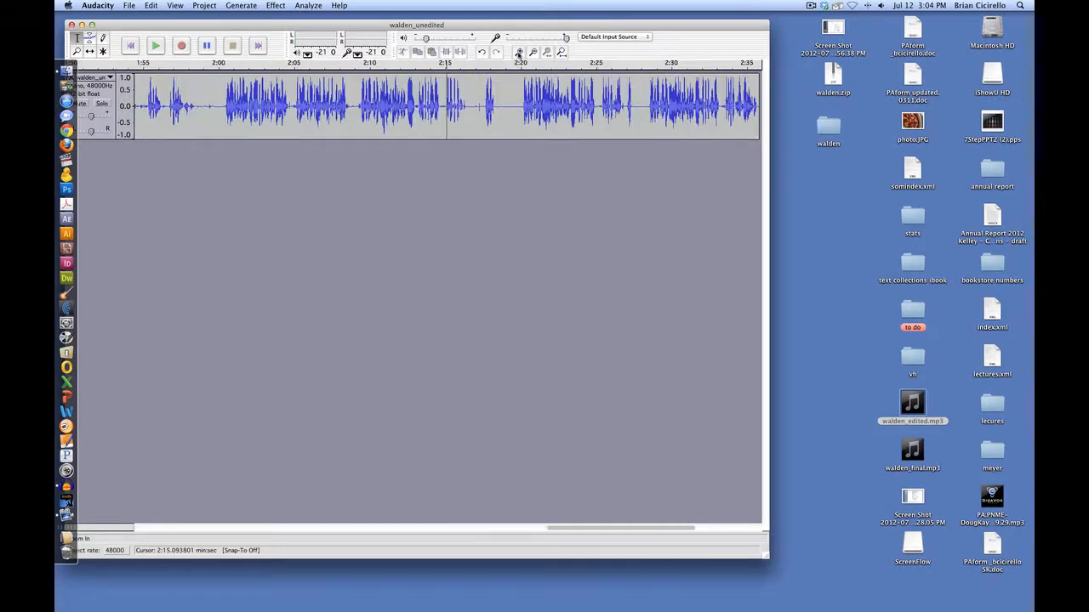
click(519, 52)
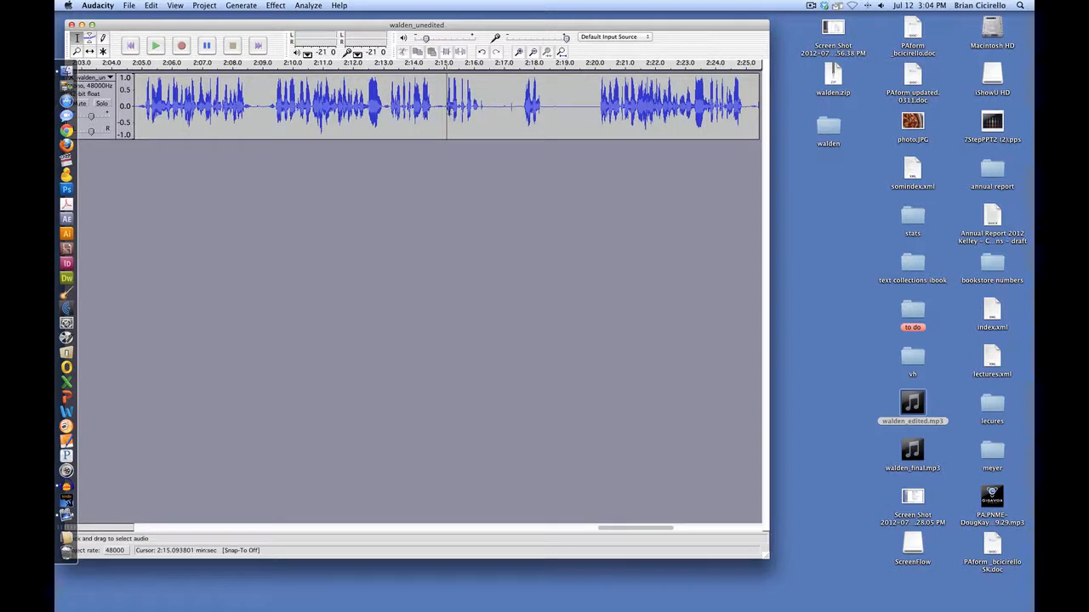
click(534, 52)
click(534, 52)
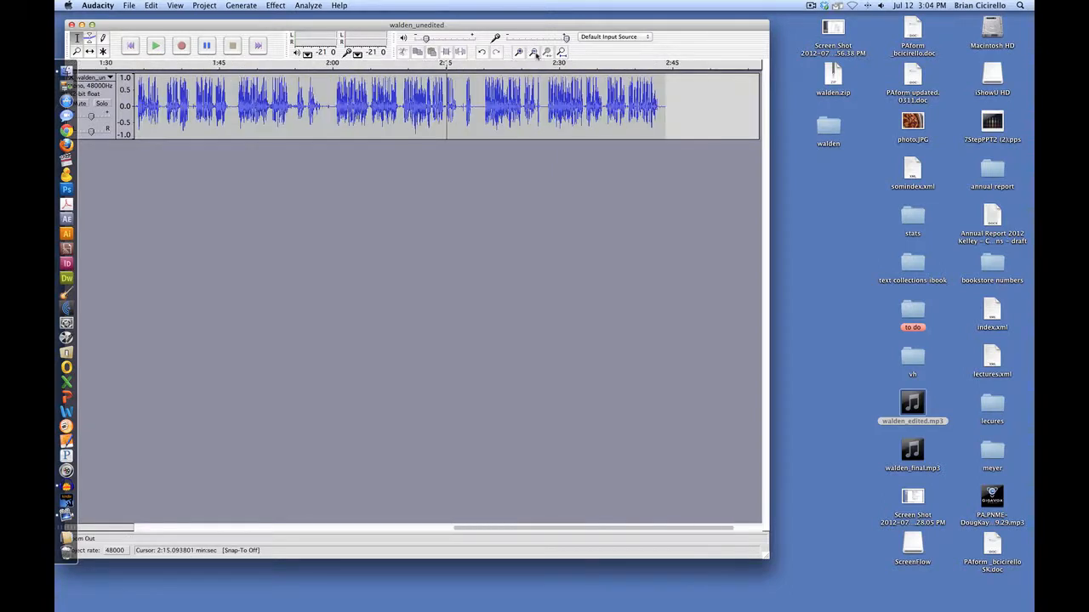
click(534, 52)
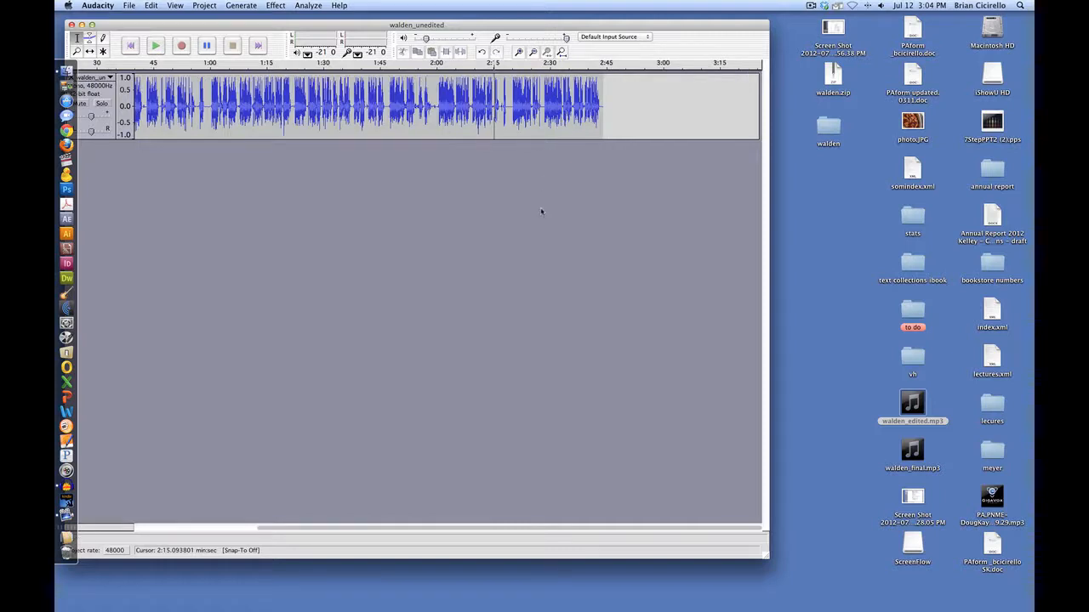
key(super+2)
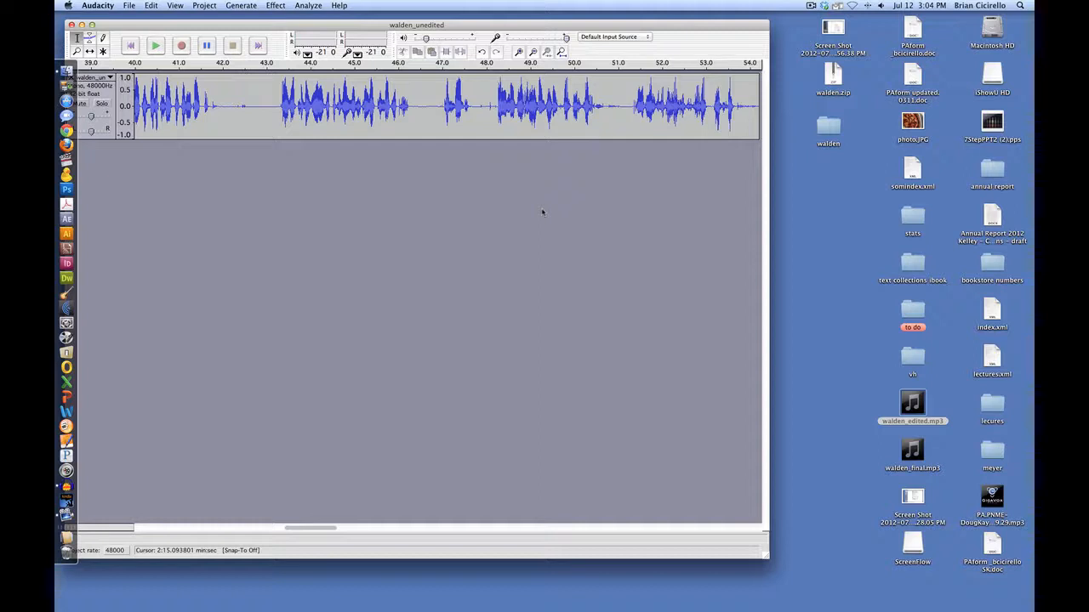
- Play the narration from about 2:15, place the cursor in the pause at about 2:20, and stop playback
key(space)
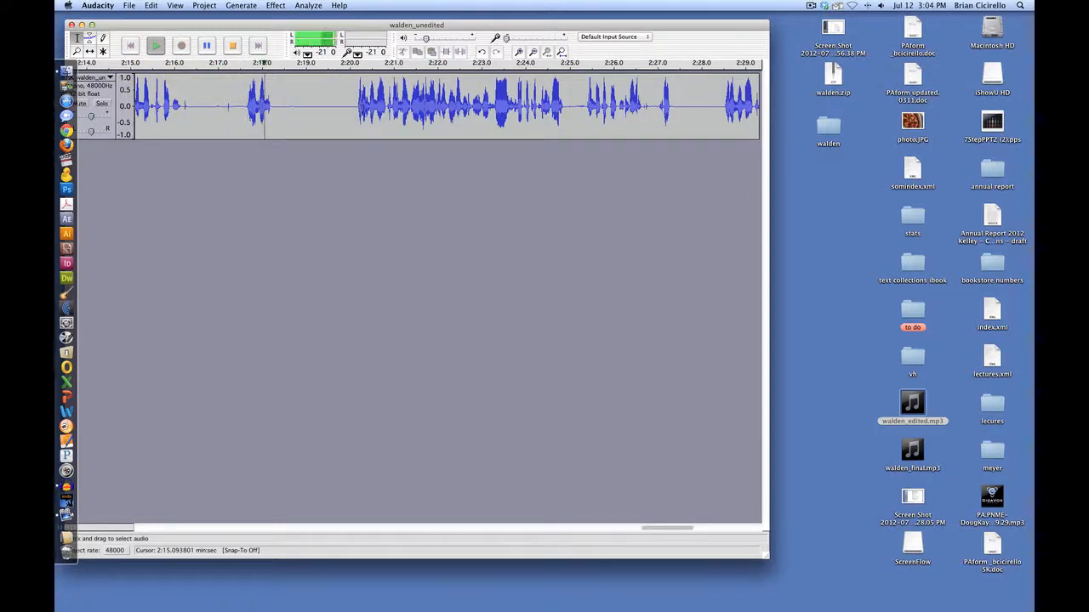
click(349, 108)
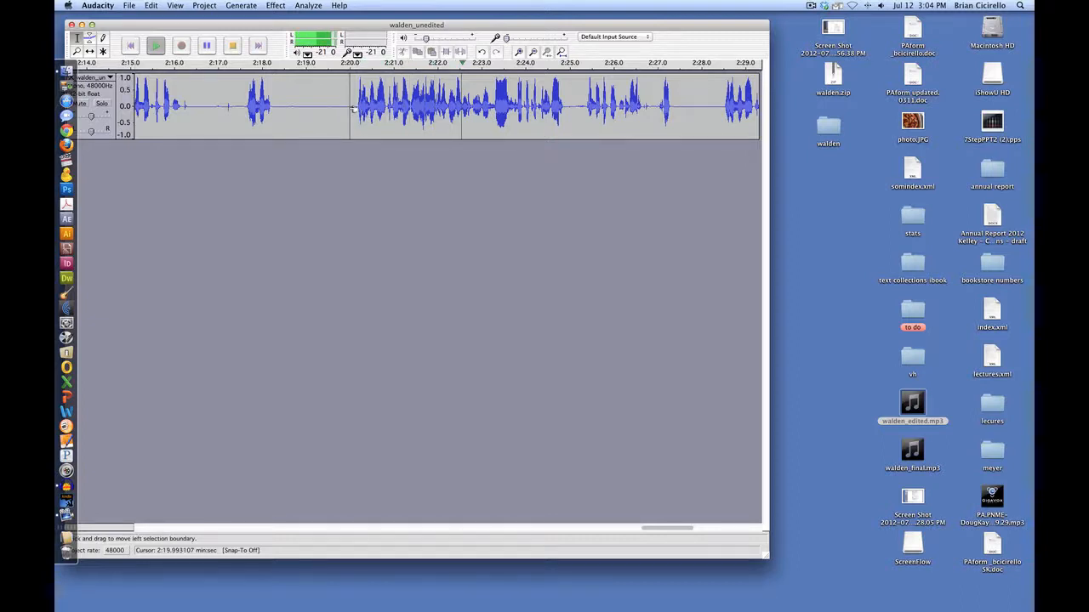
key(space)
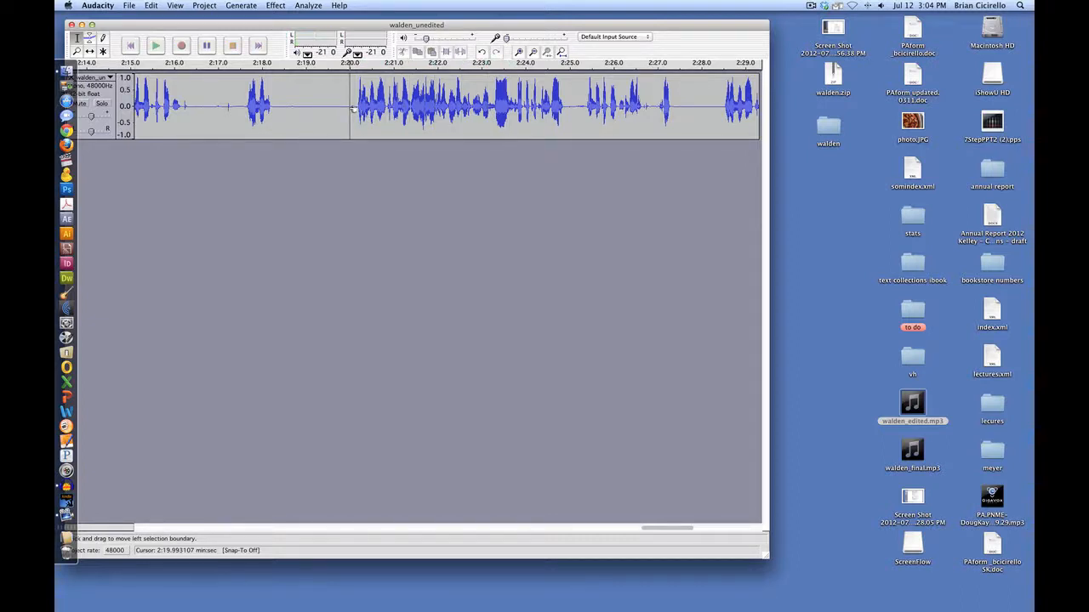
- Play the narration from about 2:05, place the cursor in the pause at about 2:09, and stop playback
click(342, 108)
drag(325, 106, 321, 107)
mouse_move(224, 108)
mouse_down()
mouse_move(119, 110)
mouse_move(498, 120)
mouse_move(386, 114)
mouse_move(150, 137)
mouse_move(112, 301)
mouse_move(123, 303)
mouse_move(246, 182)
mouse_move(234, 106)
mouse_up()
click(233, 106)
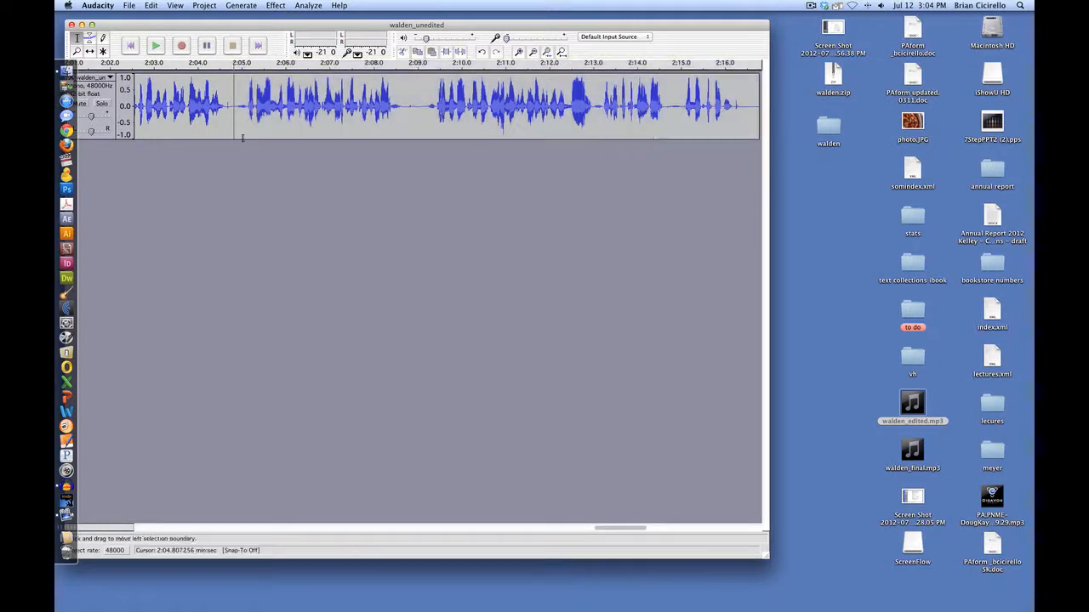
key(space)
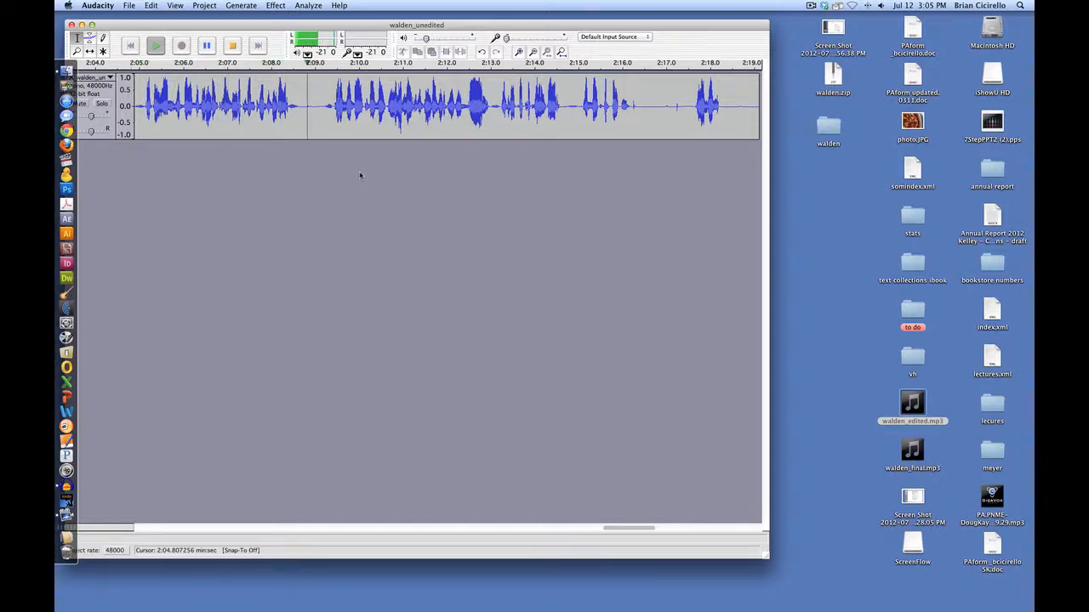
click(316, 127)
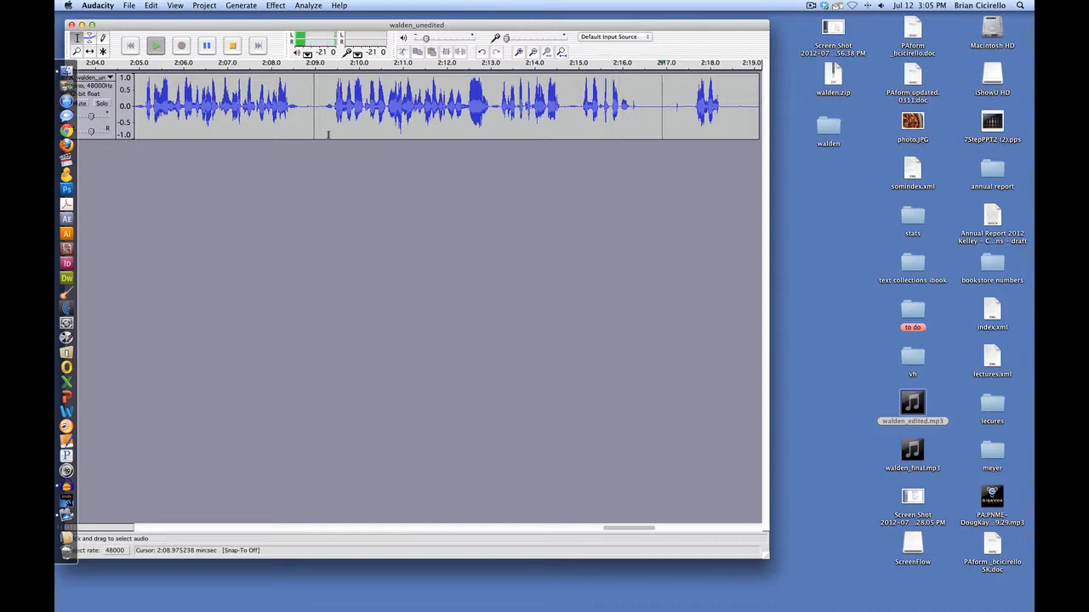
key(space)
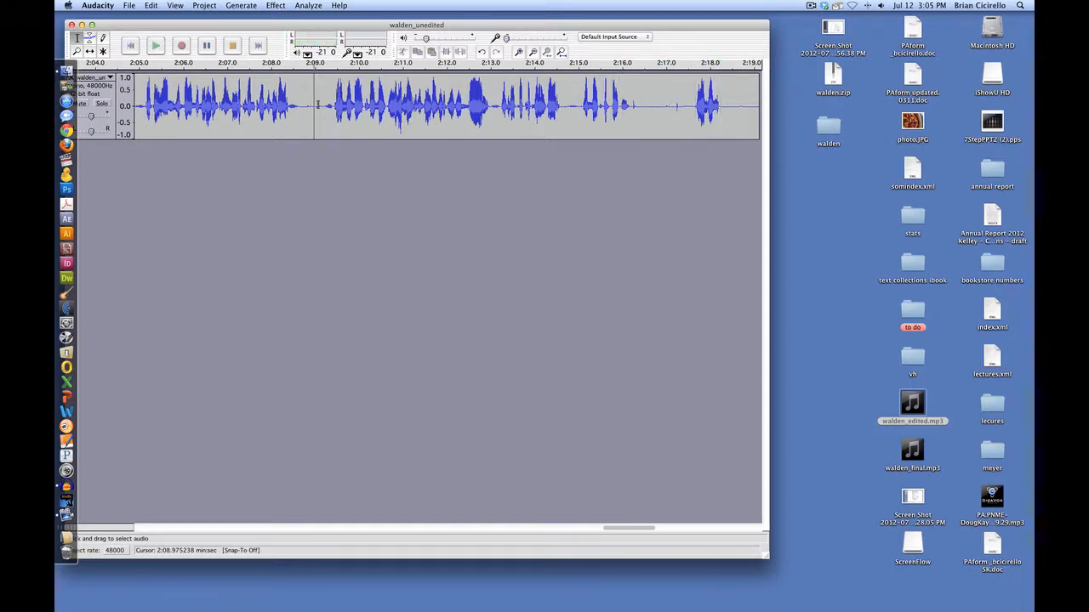
- Delete the audio between about 2:09 and 2:19.5, and play back the join from about 2:05
drag(315, 109, 567, 119)
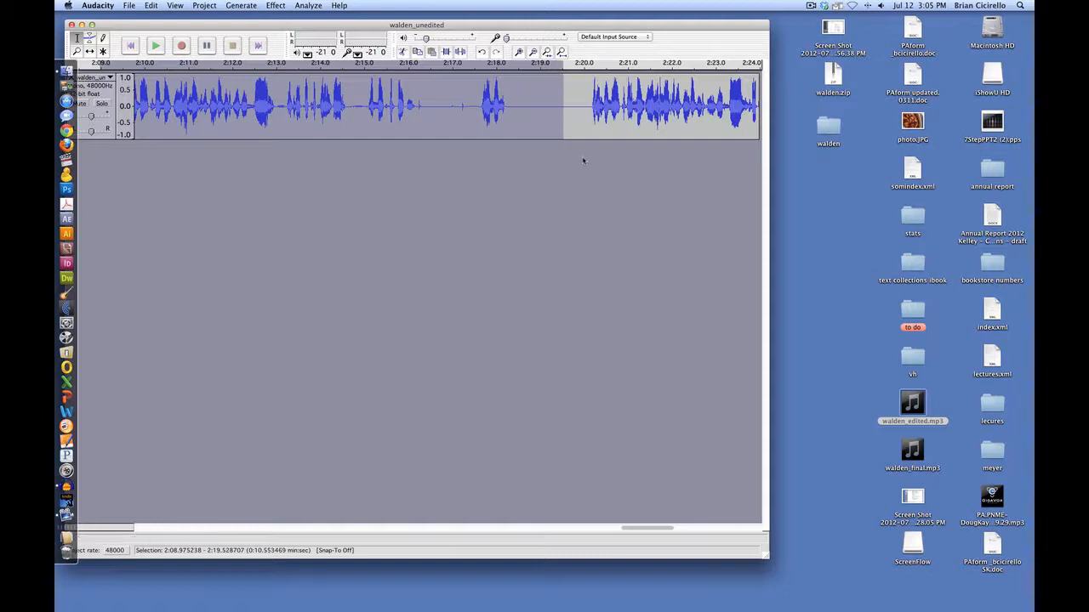
key(Delete)
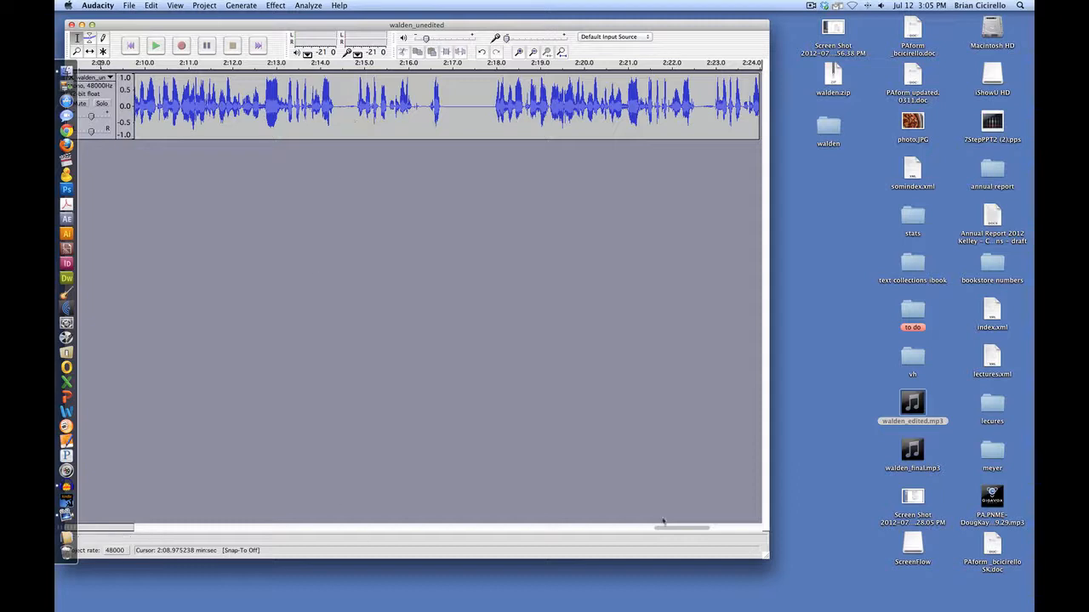
drag(673, 531, 644, 530)
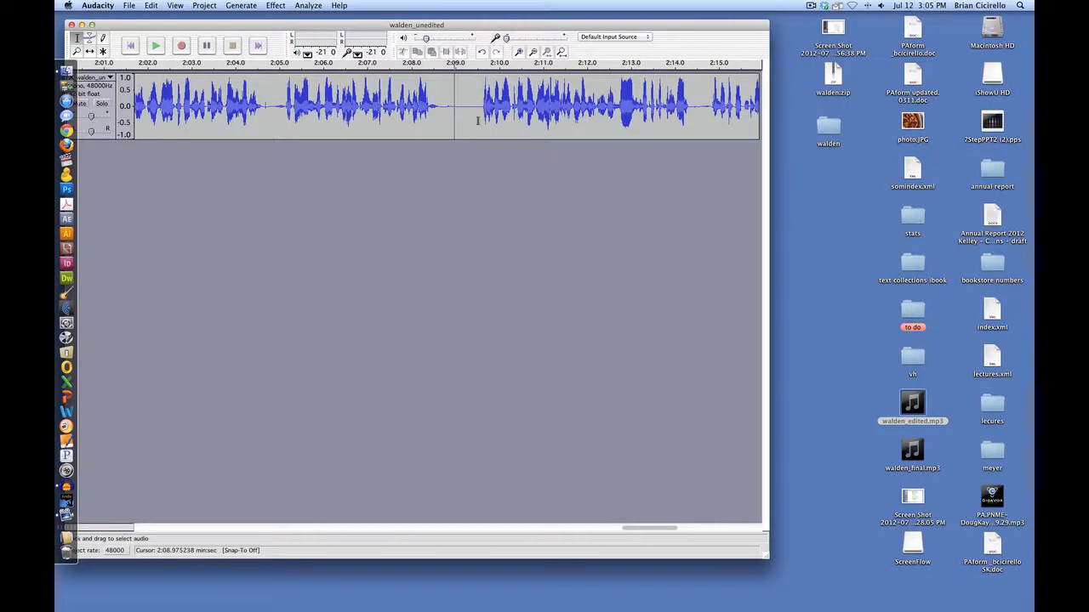
click(277, 106)
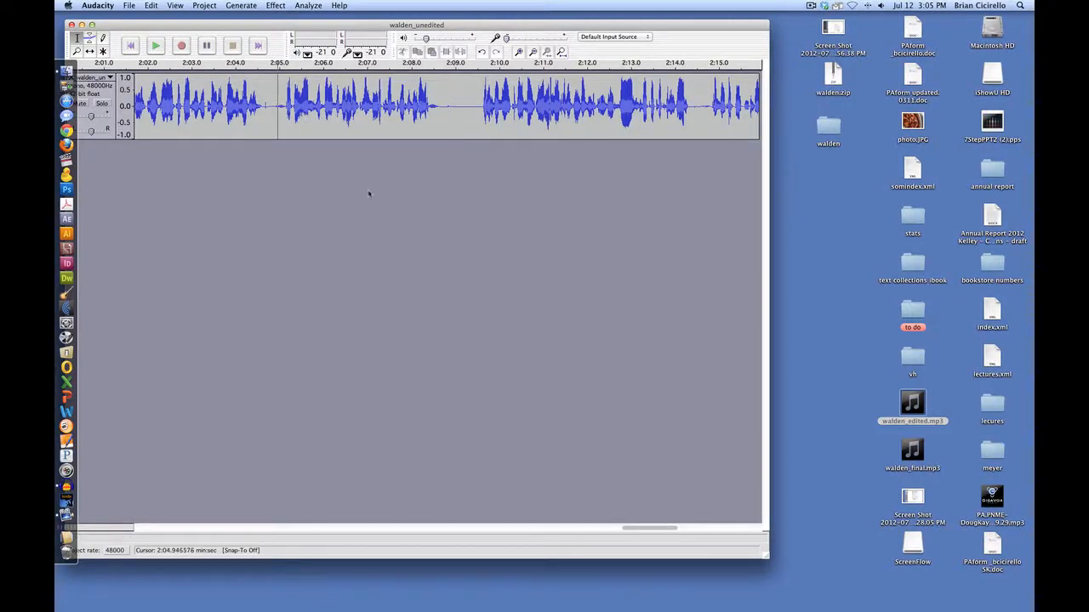
key(space)
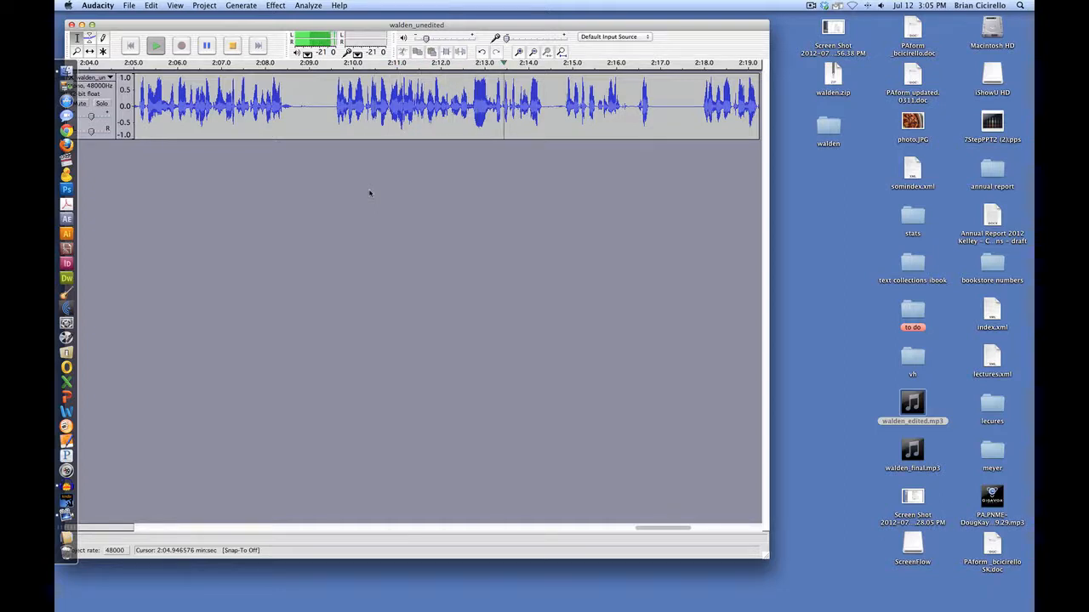
key(space)
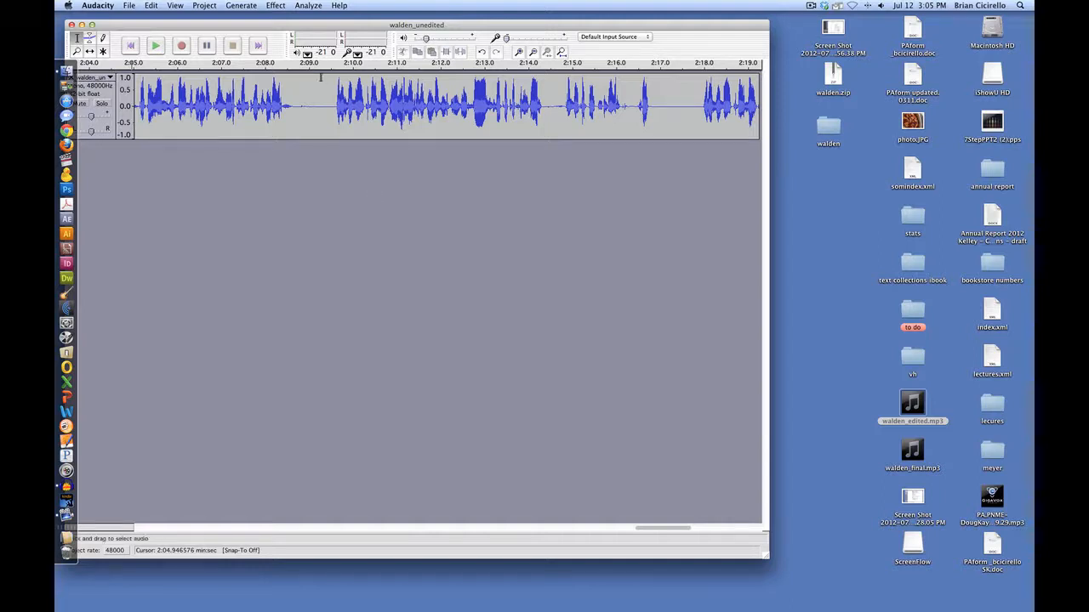
- Remove the walden_unedited track from the project and import walden_edited.wav in its place
drag(306, 26, 375, 25)
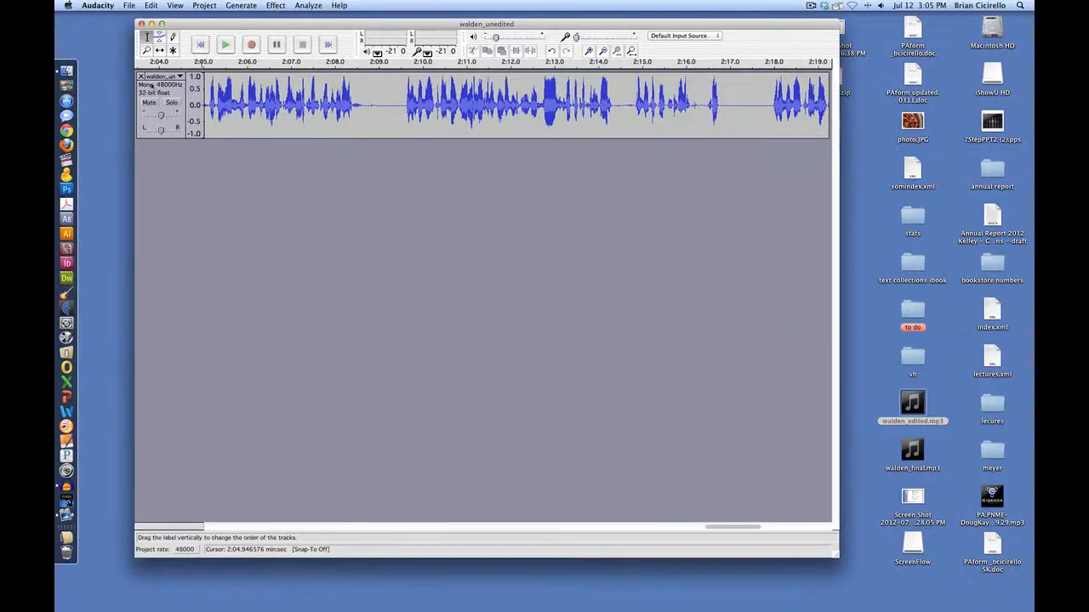
click(141, 76)
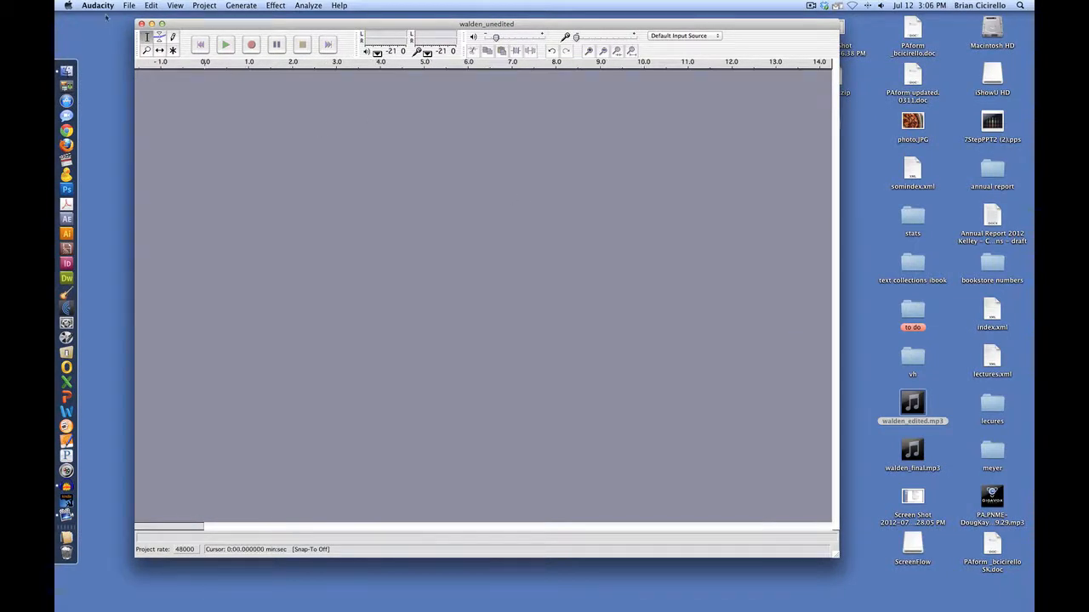
click(128, 5)
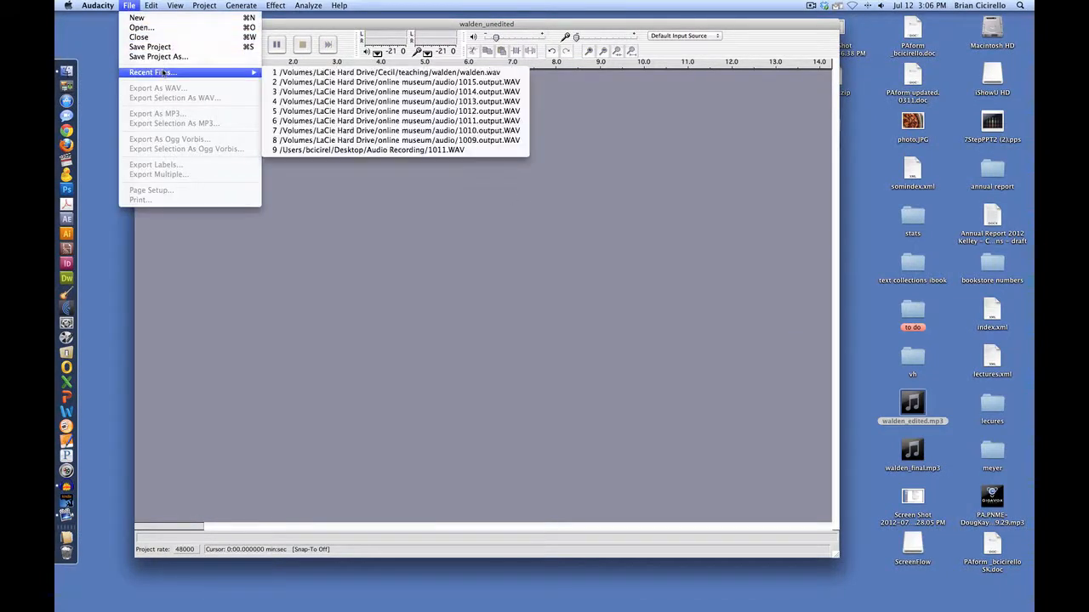
click(219, 18)
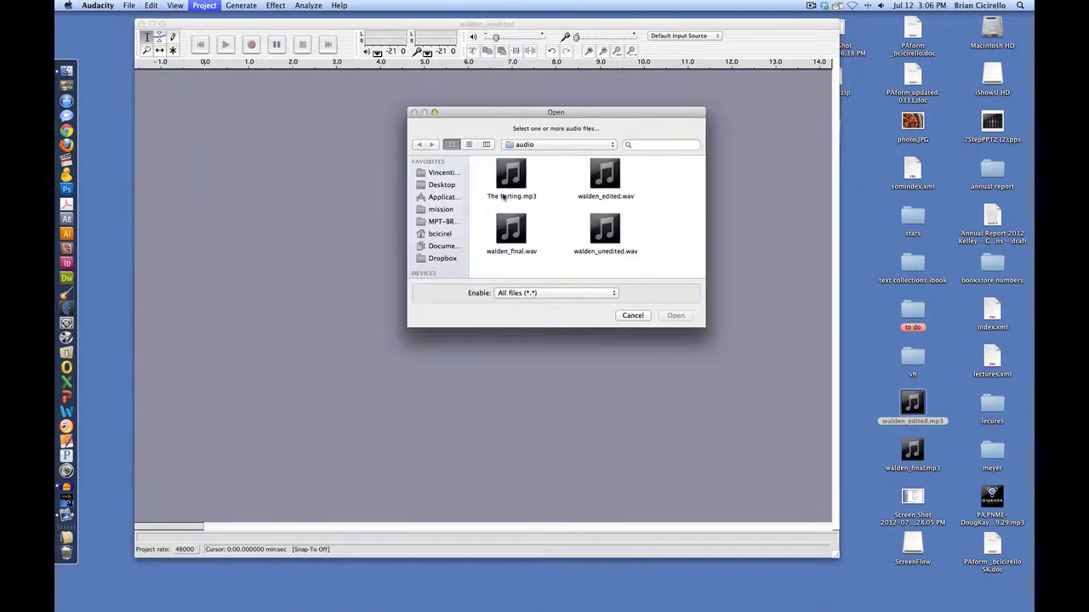
click(604, 177)
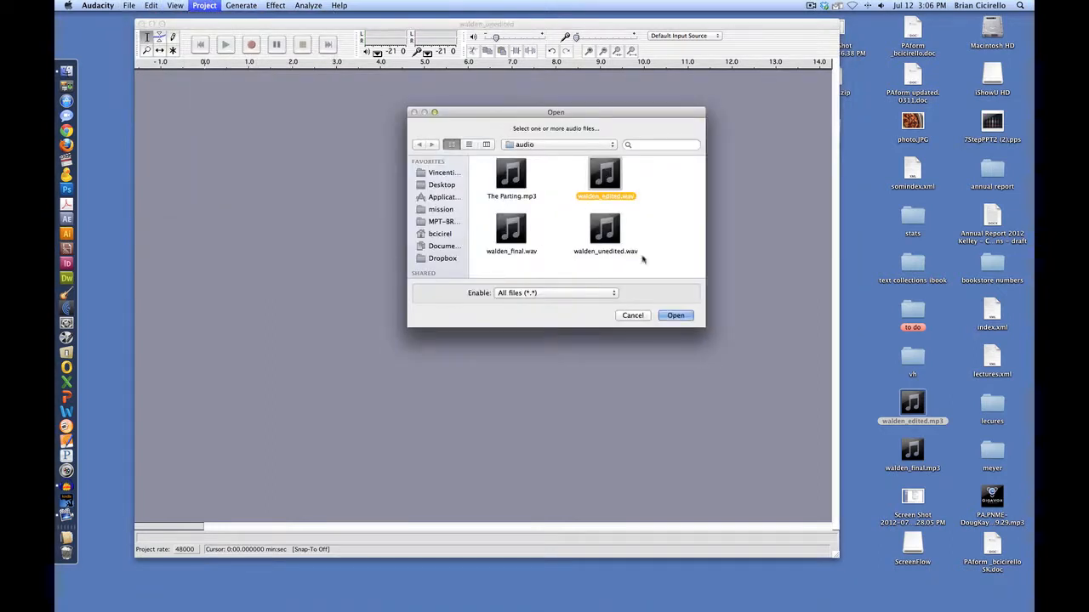
click(679, 316)
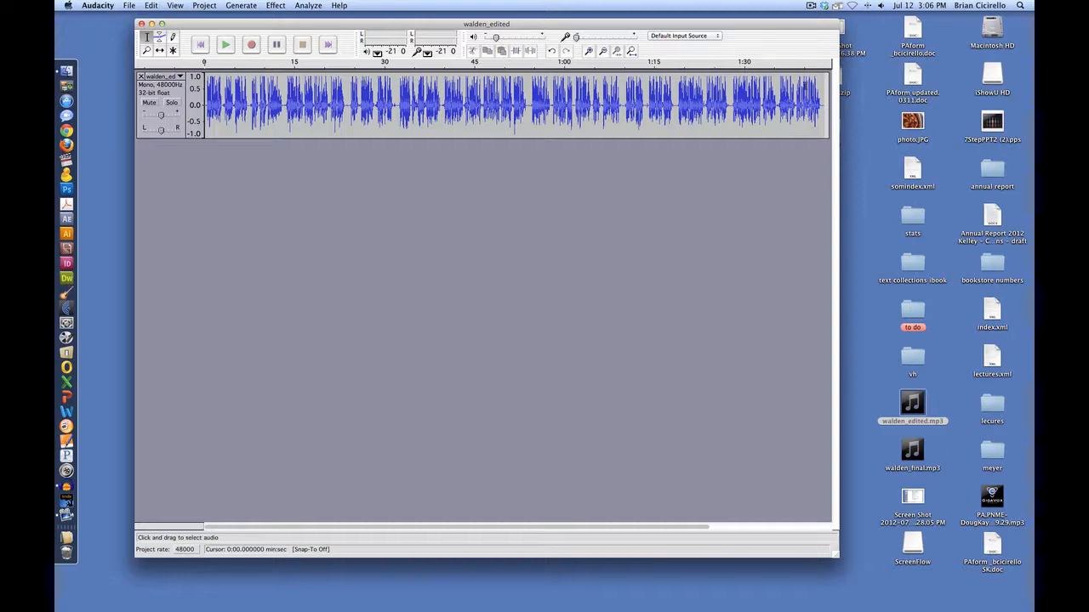
click(820, 82)
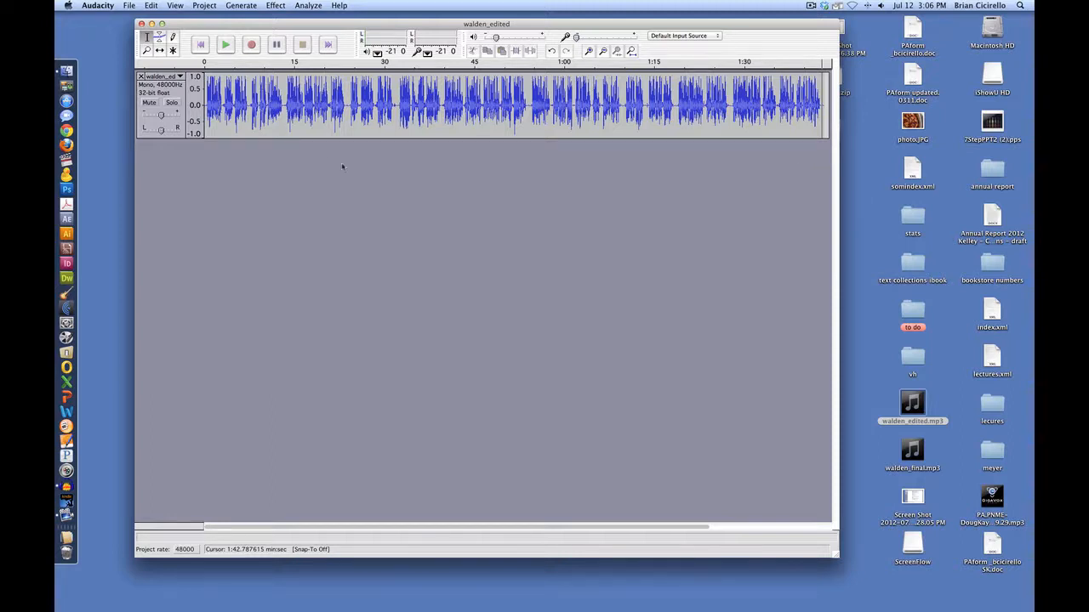
click(285, 106)
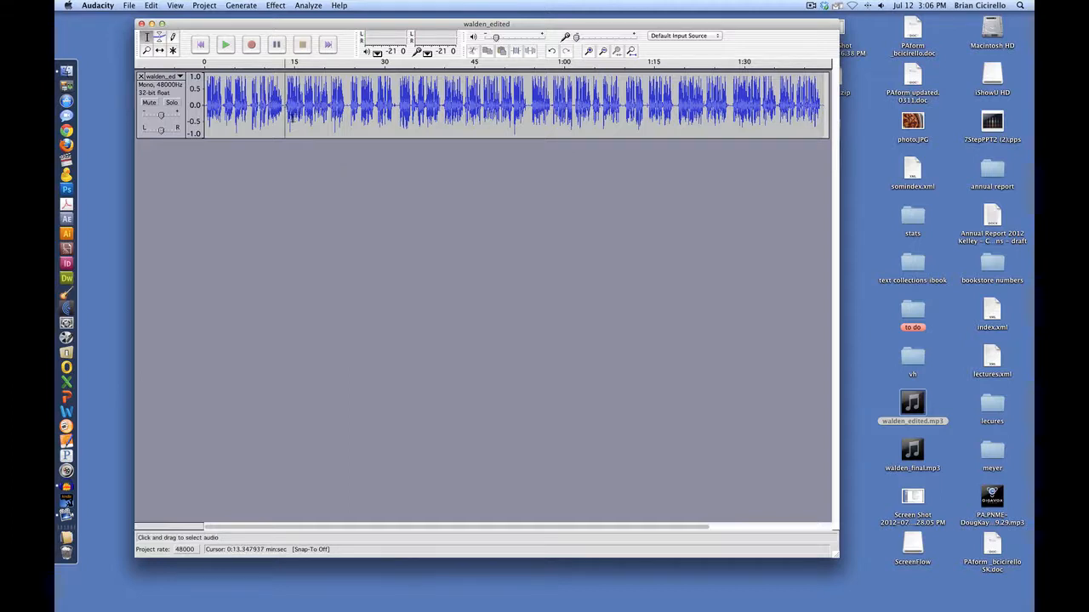
key(space)
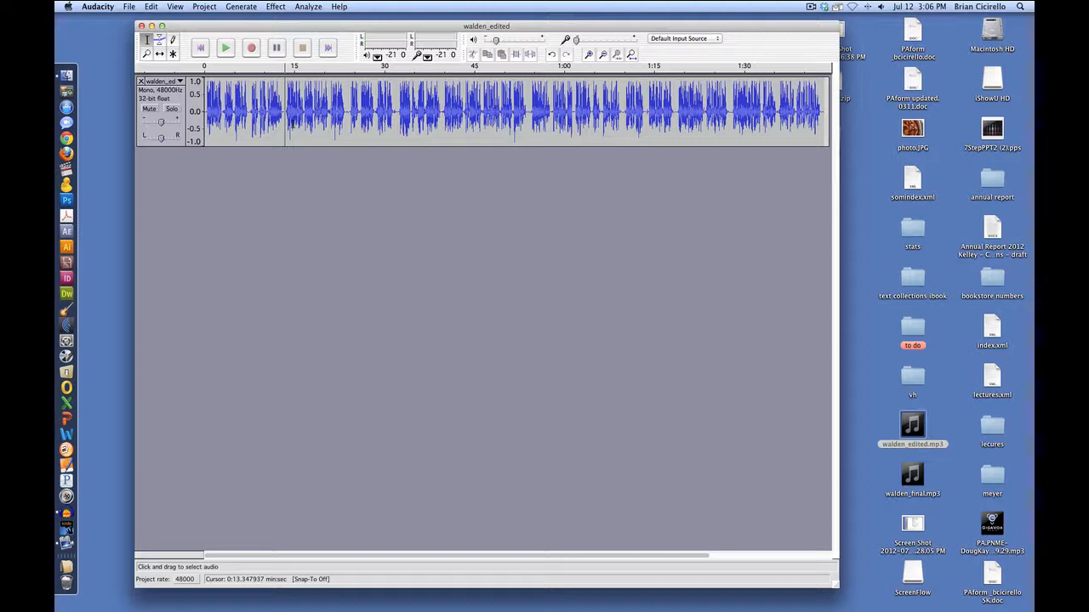
- Import the music file The Parting.mp3 as a second track alongside the narration
click(204, 6)
click(217, 19)
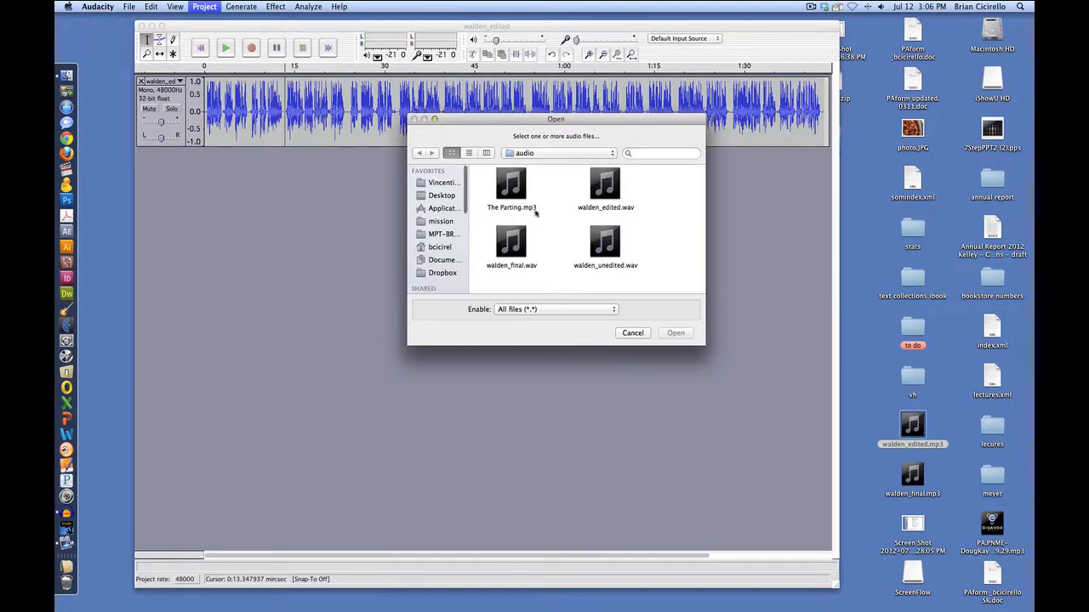
click(534, 209)
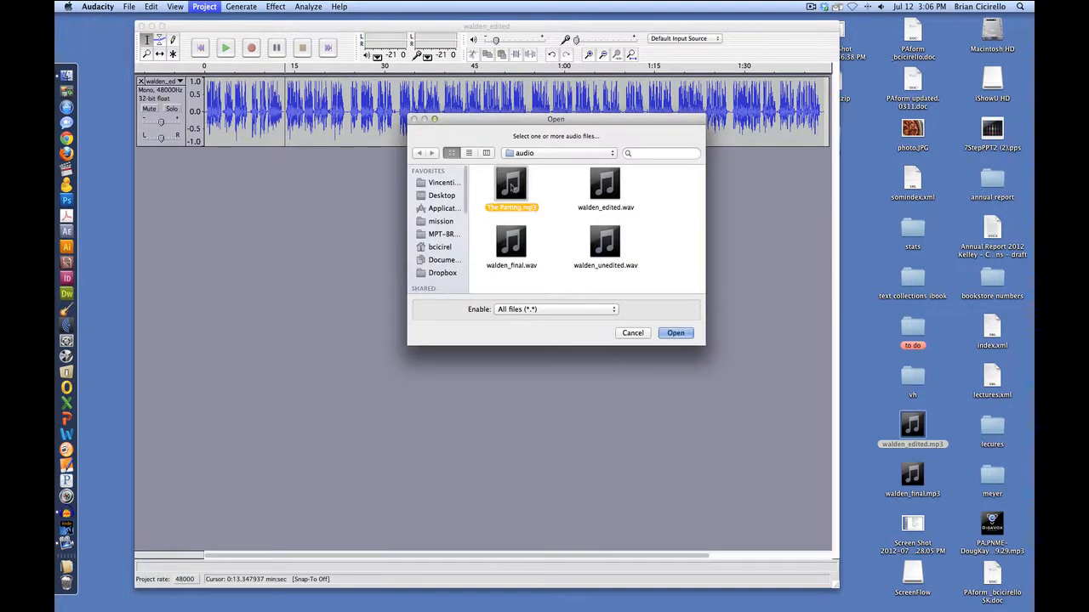
click(685, 337)
click(683, 335)
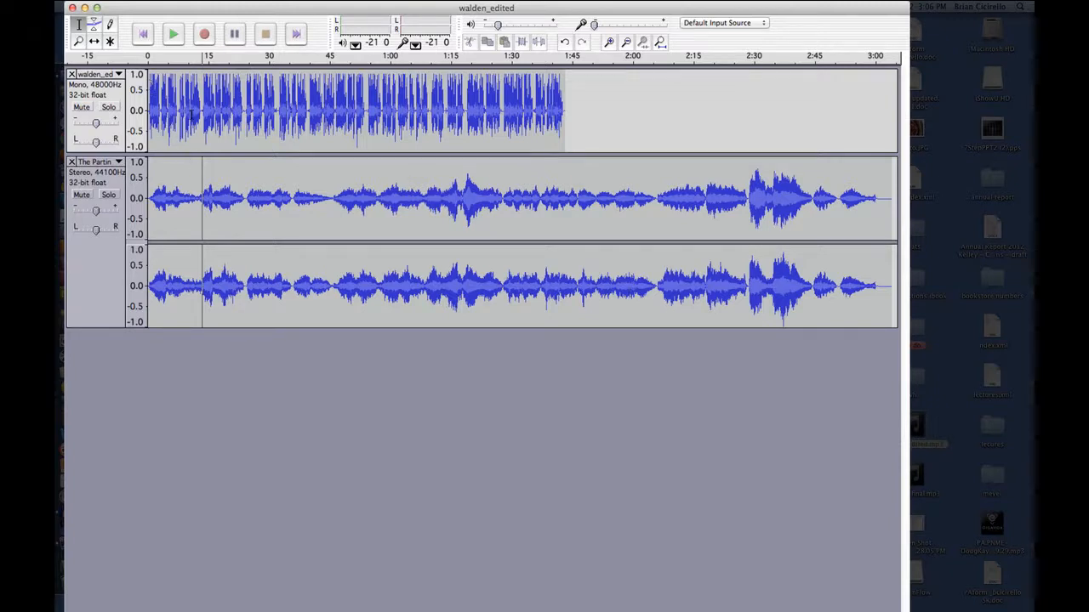
click(194, 108)
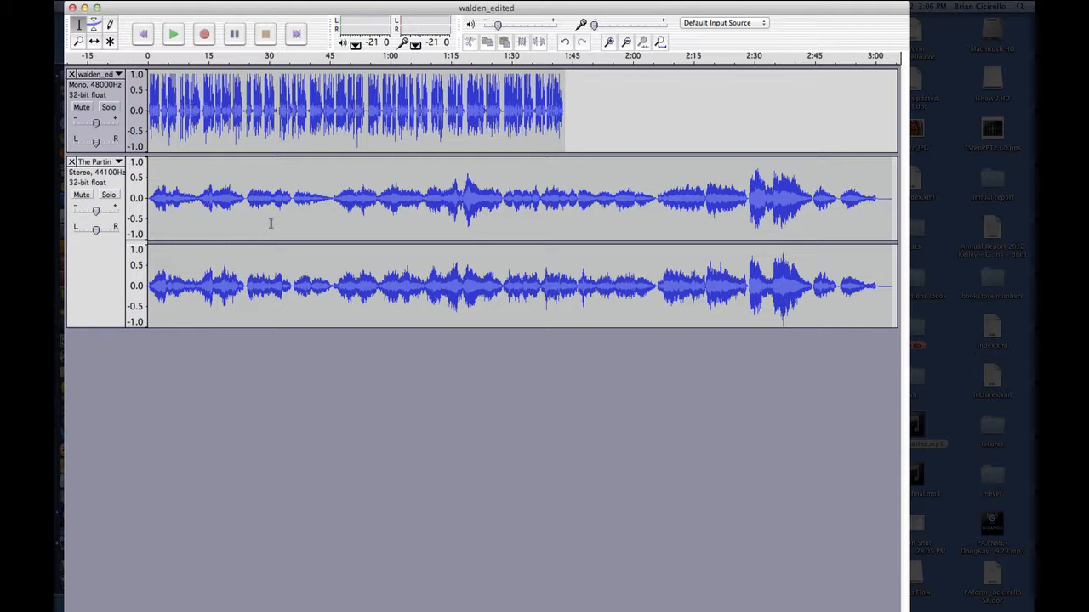
click(435, 113)
click(449, 114)
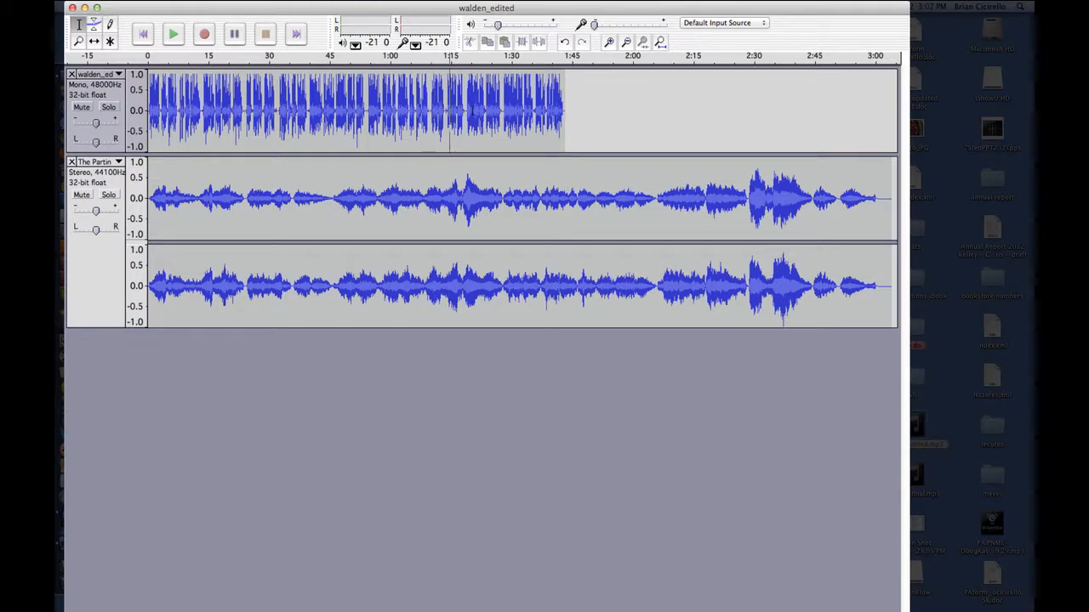
- Play the narration and music together from about 1:14, stop playback, and place the cursor just past the narration's end
click(420, 113)
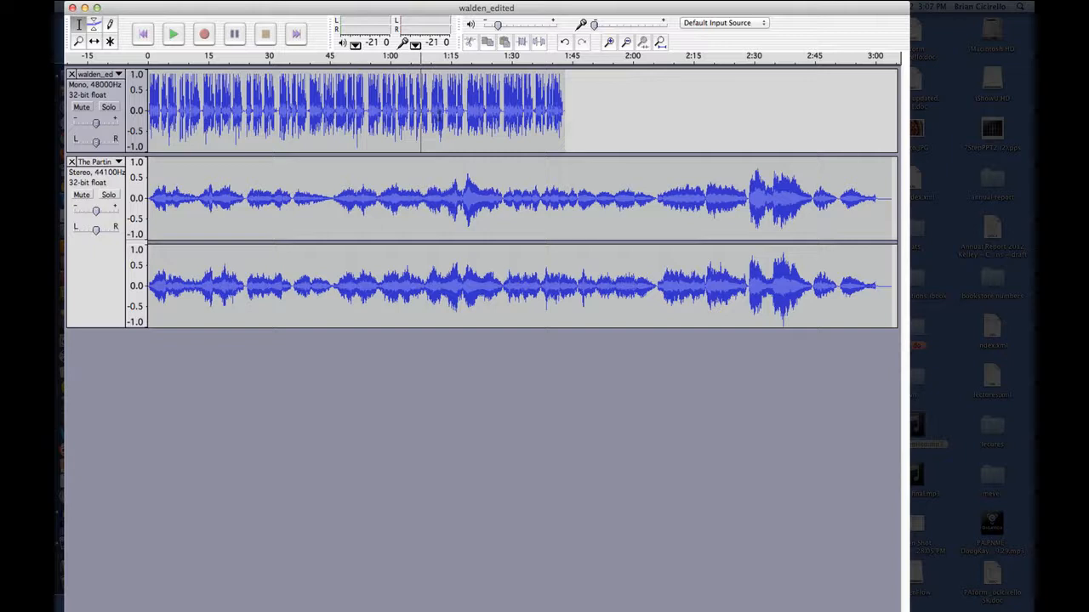
click(447, 123)
key(space)
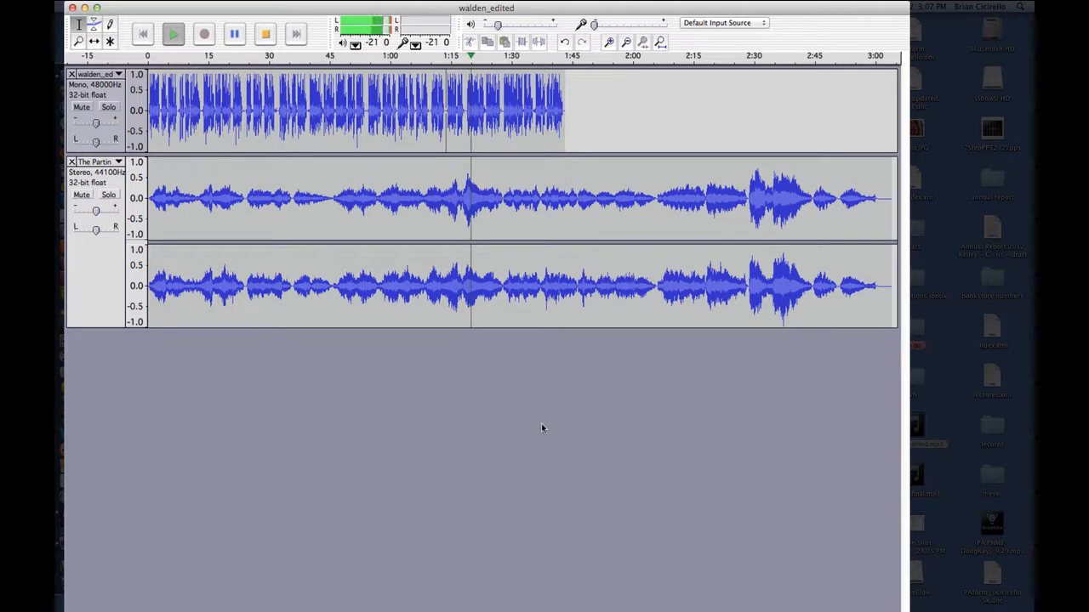
key(space)
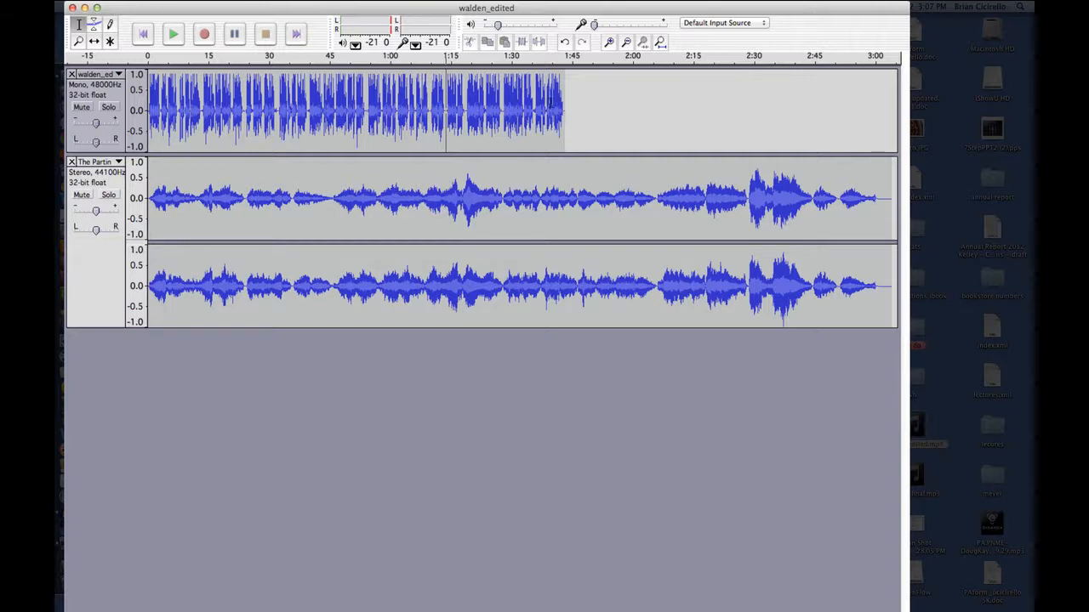
click(567, 98)
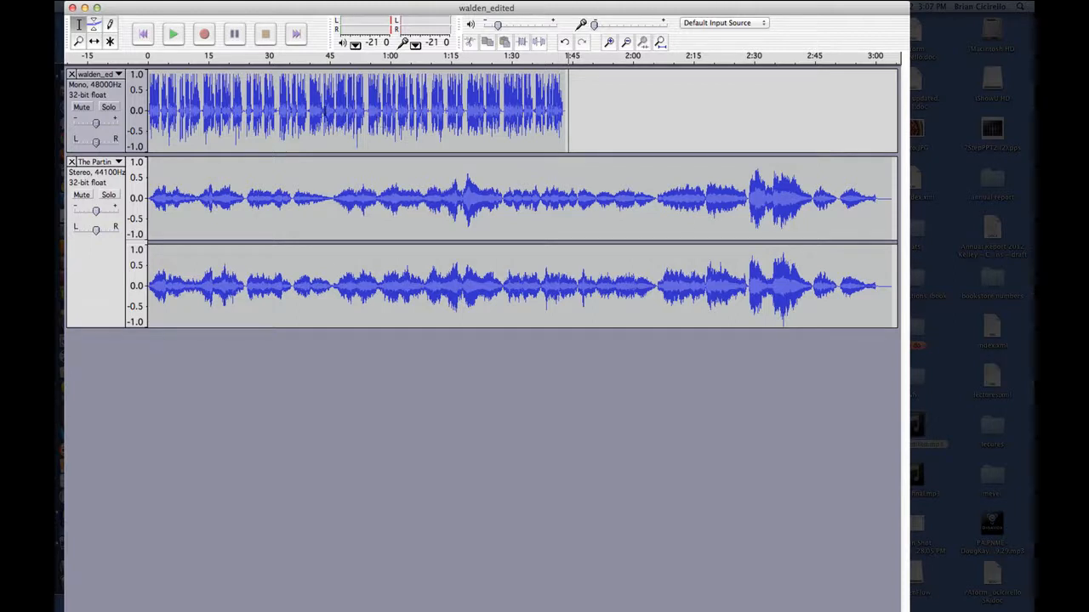
- Try lowering the whole music track's volume evenly with the Envelope tool, and undo the change
click(95, 26)
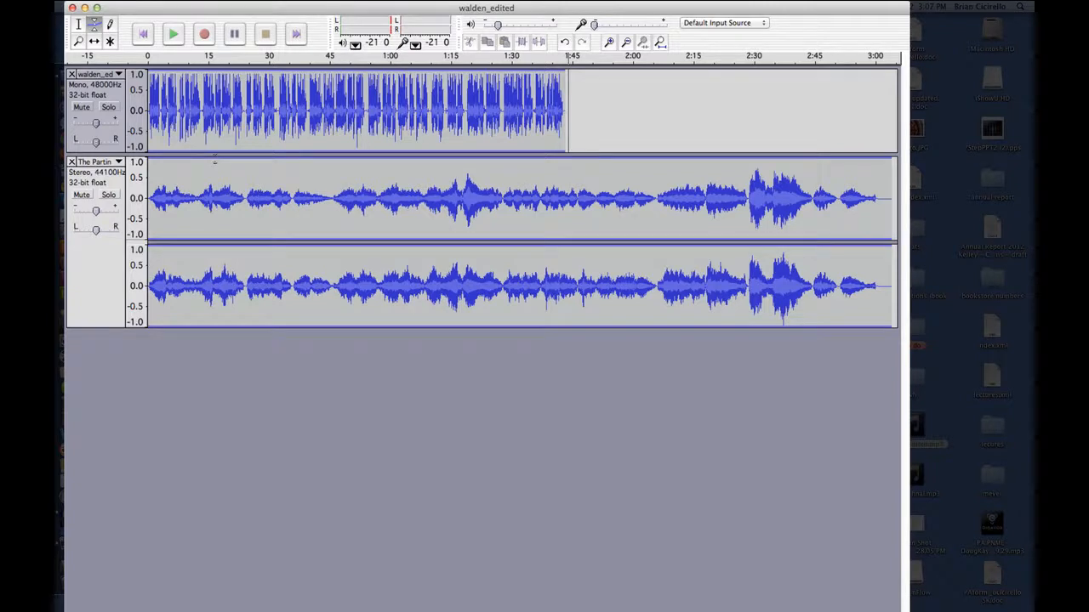
click(216, 168)
drag(215, 168, 215, 180)
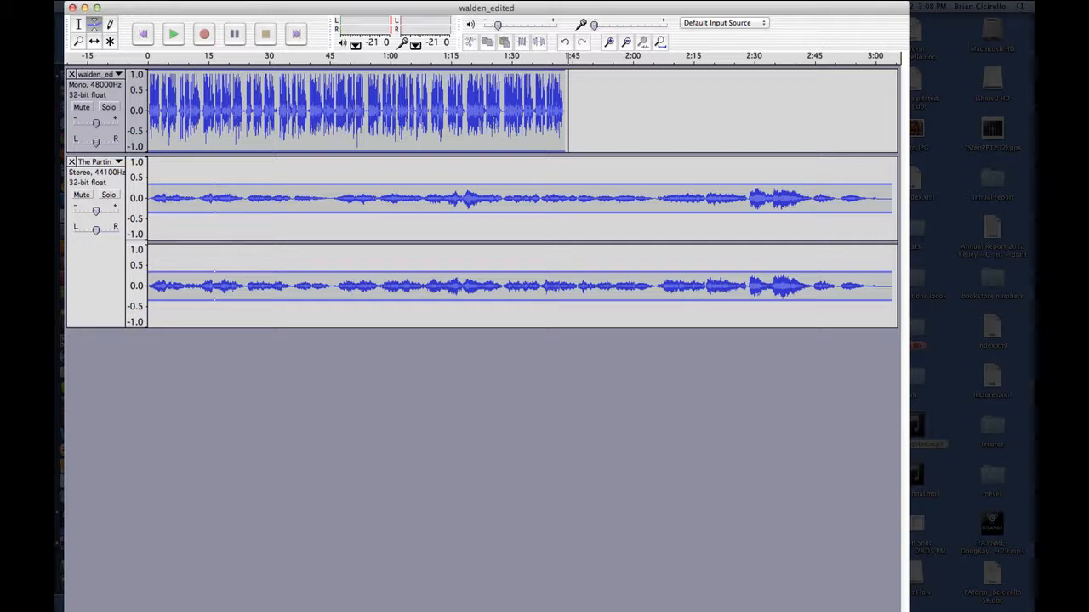
key(super+z)
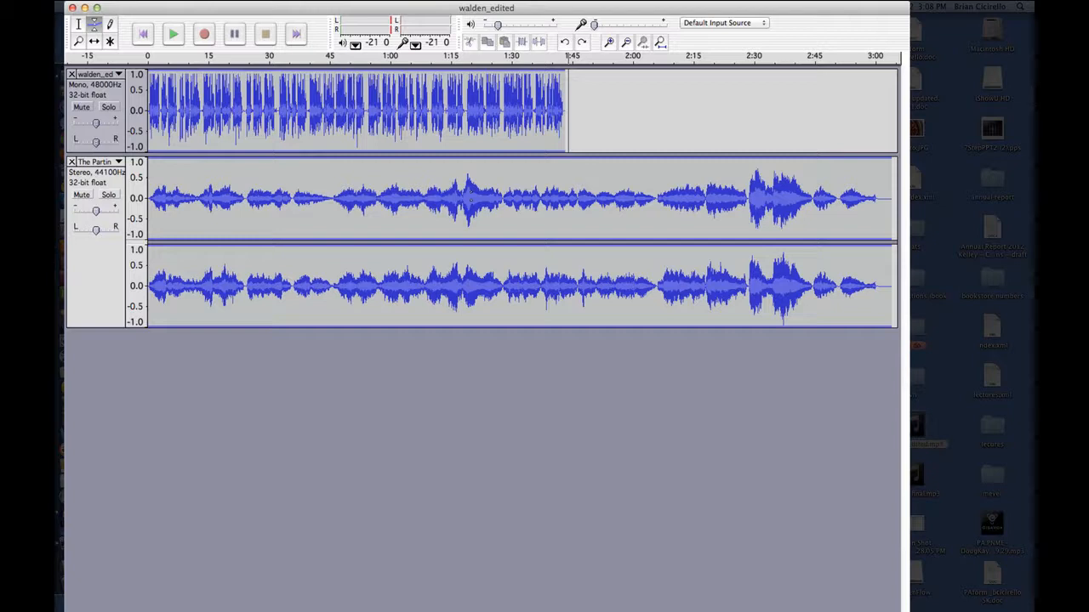
- Shift the narration to start at about 5.5 s and shift the music earlier so it ends at about 2:18
click(94, 41)
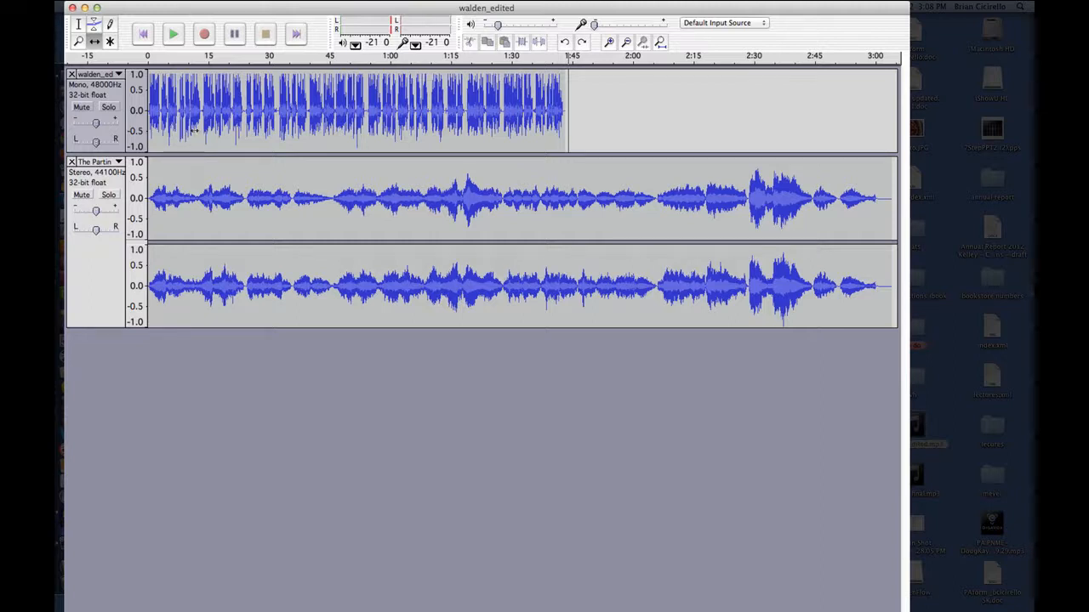
mouse_move(201, 126)
mouse_down()
mouse_move(224, 114)
mouse_move(214, 116)
mouse_up()
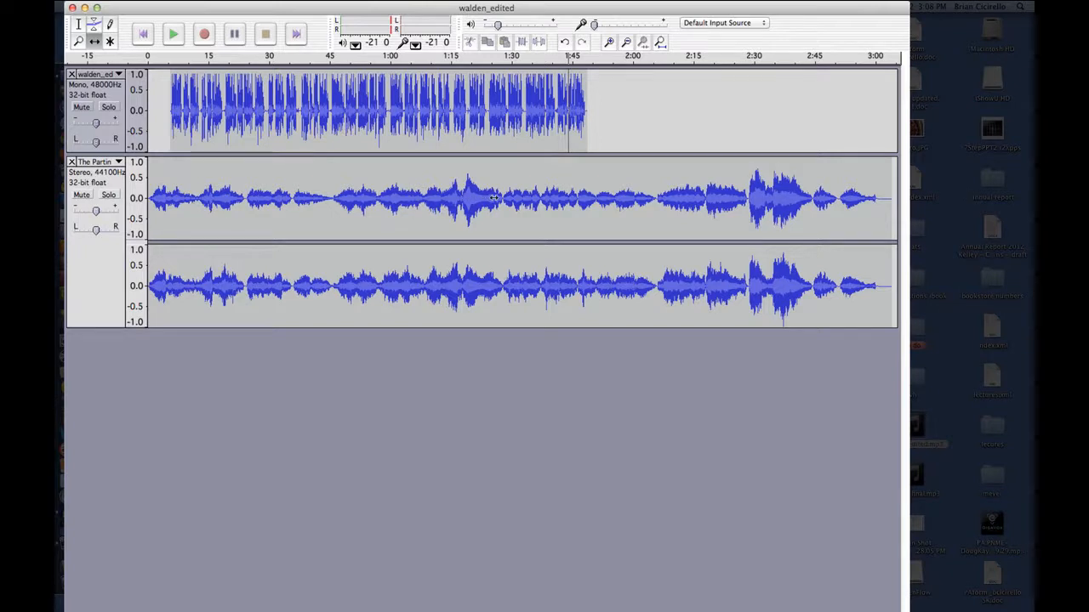
drag(487, 198, 310, 206)
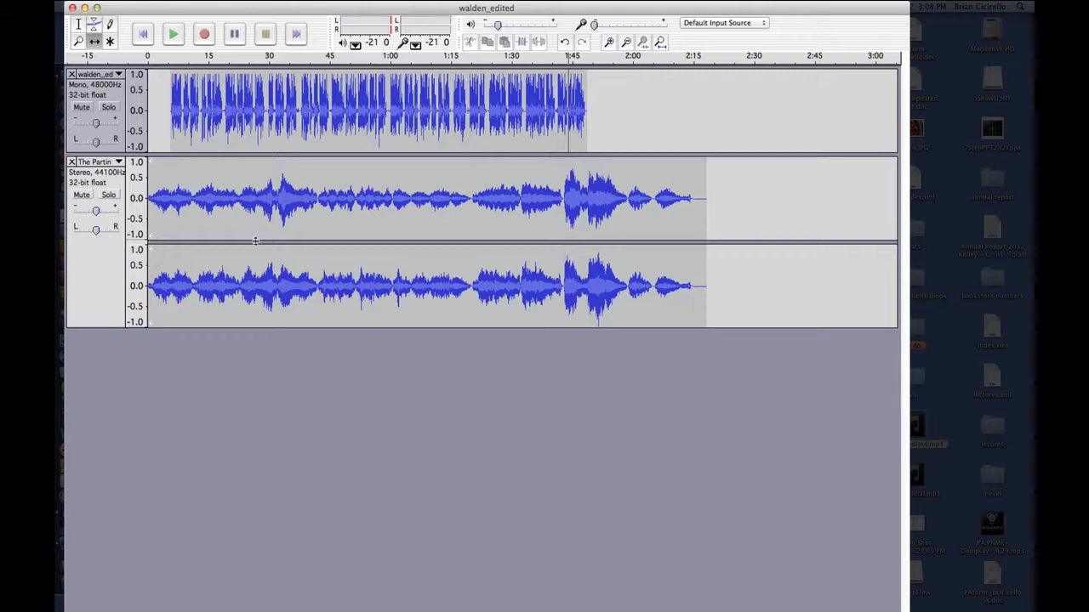
- Play the shifted tracks from the beginning until the narration starts over the music, and stop playback
click(143, 34)
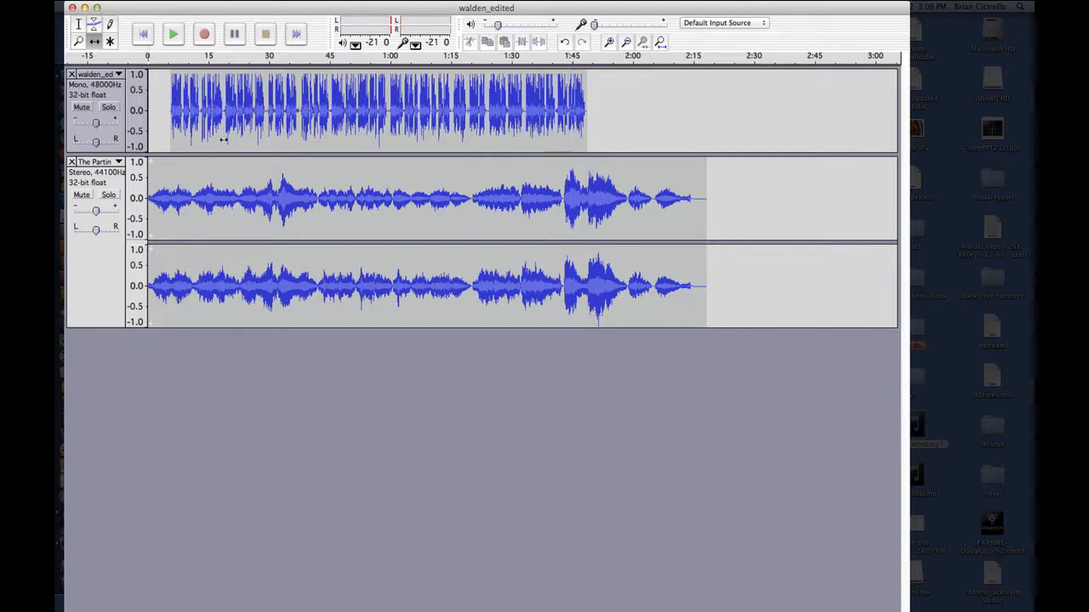
key(space)
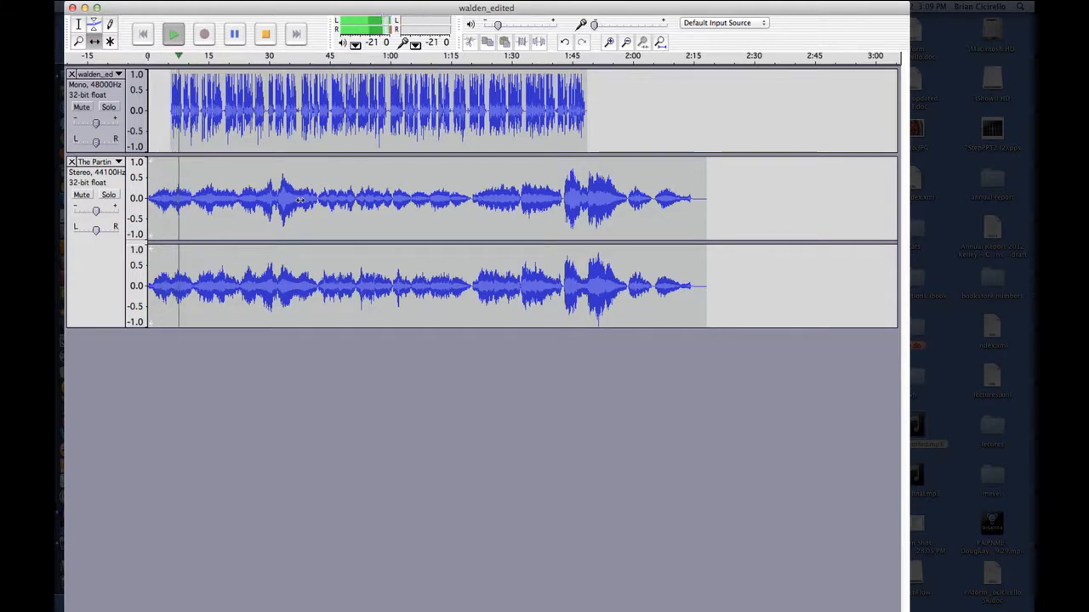
key(space)
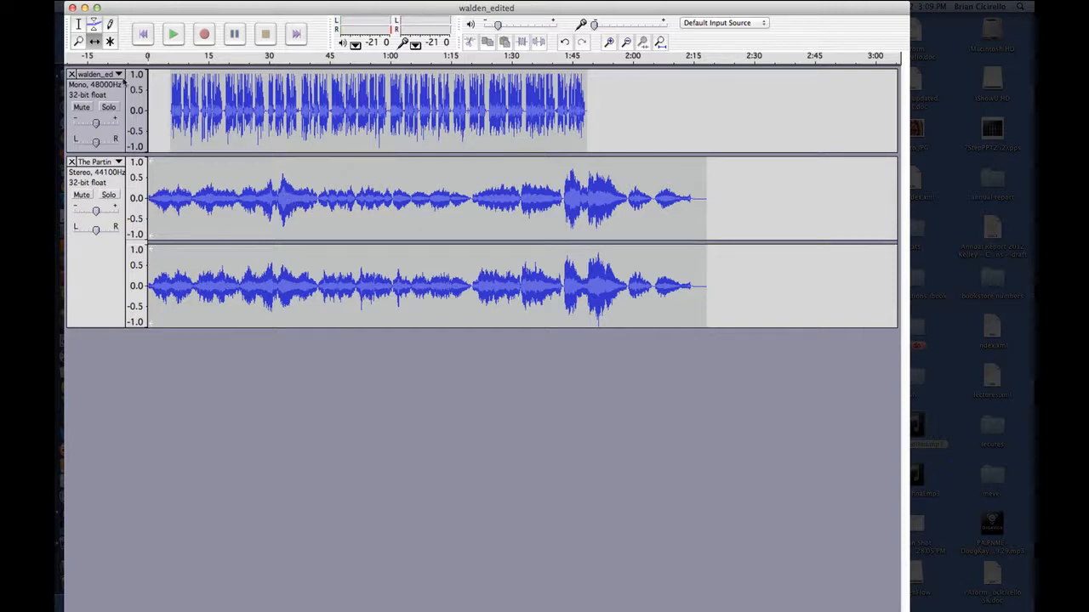
- Fade the music down with envelope points at about 4.7 s and 5.9 s, lowering it to about 0.25 under the narration
click(93, 24)
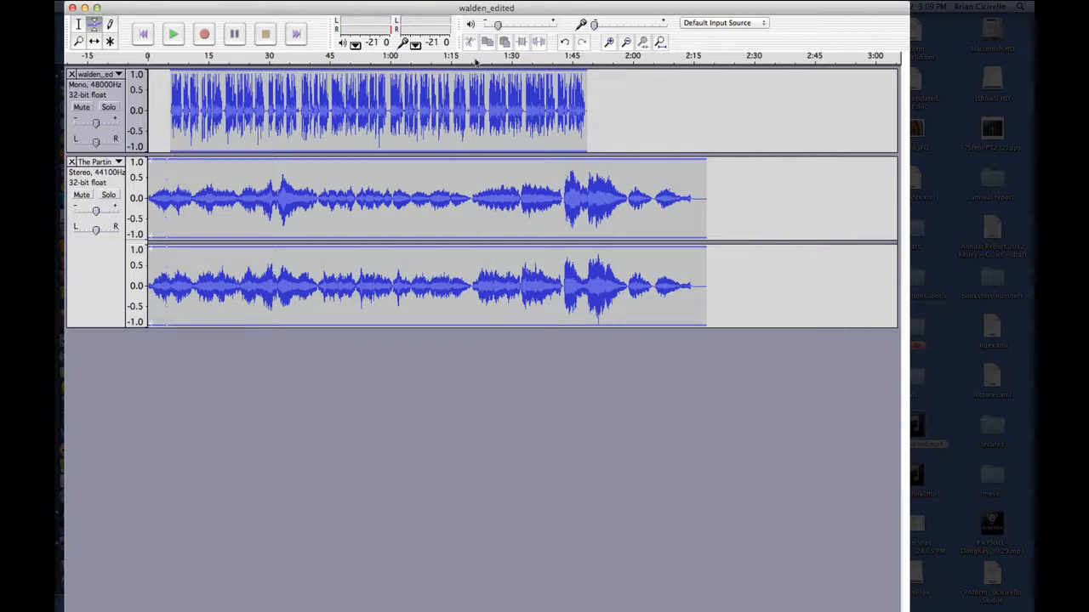
click(608, 42)
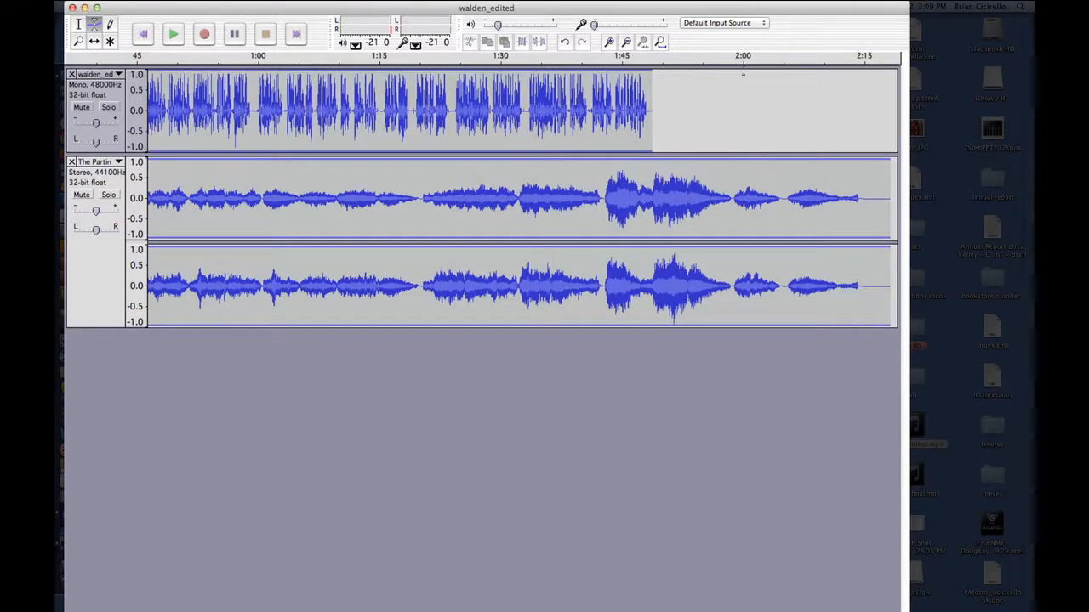
click(608, 41)
click(608, 42)
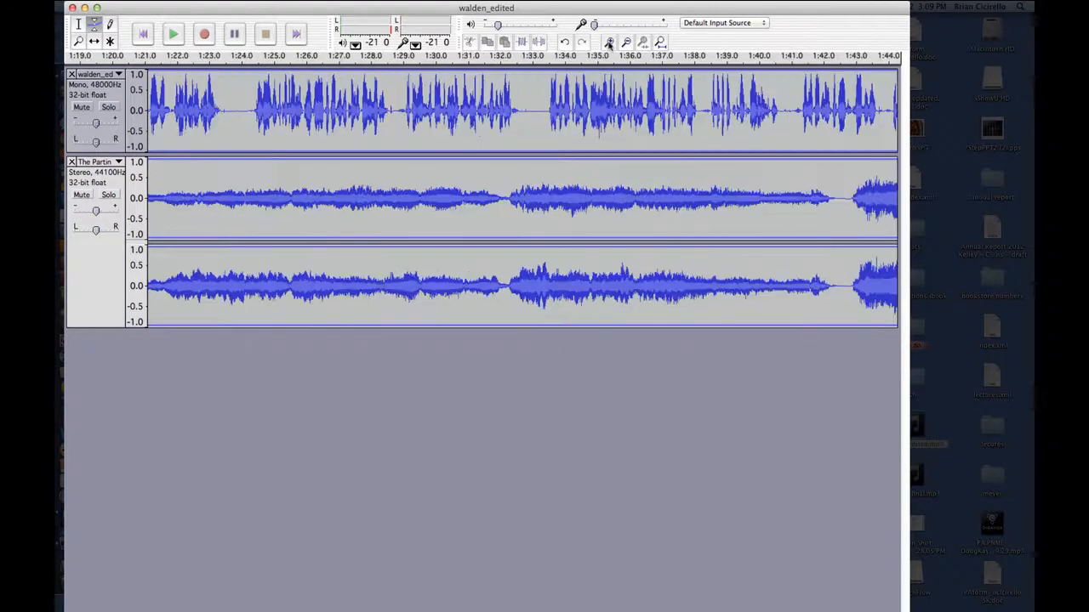
click(608, 42)
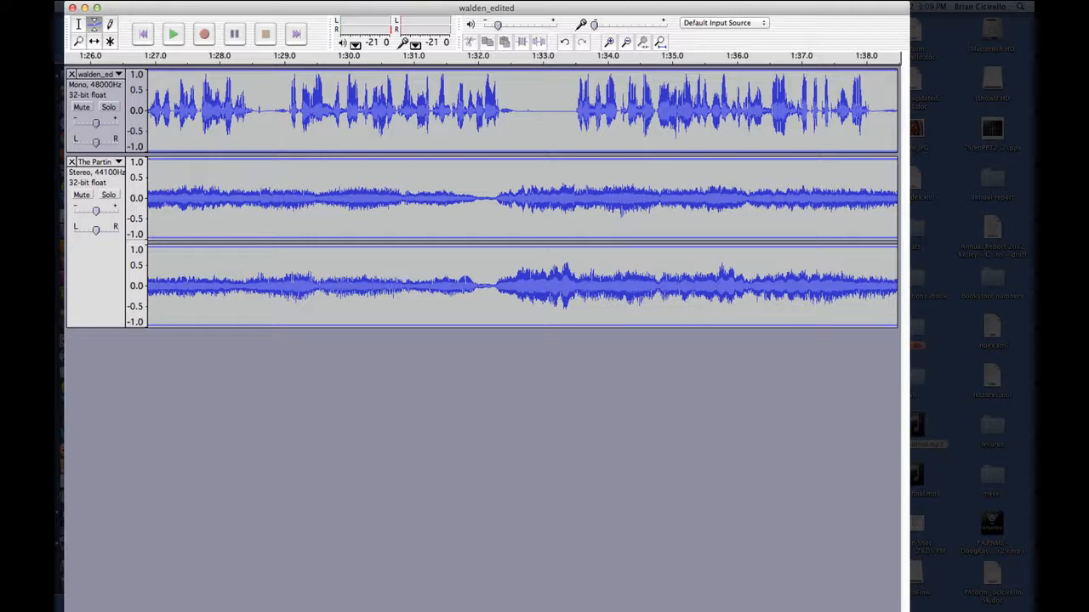
scroll(522, 200, left, 20)
scroll(522, 200, left, 2)
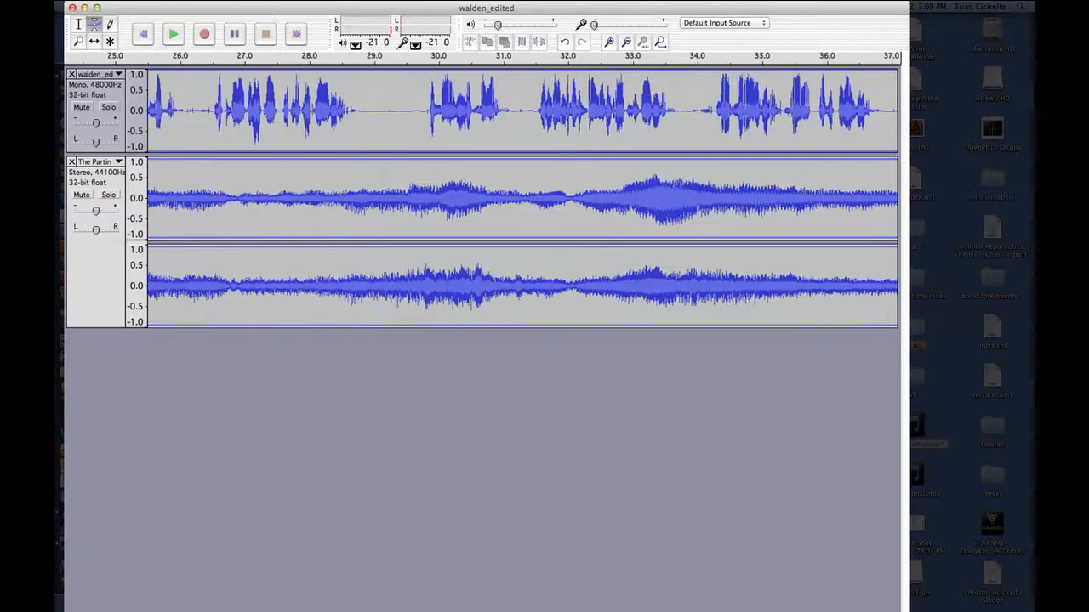
scroll(522, 200, left, 15)
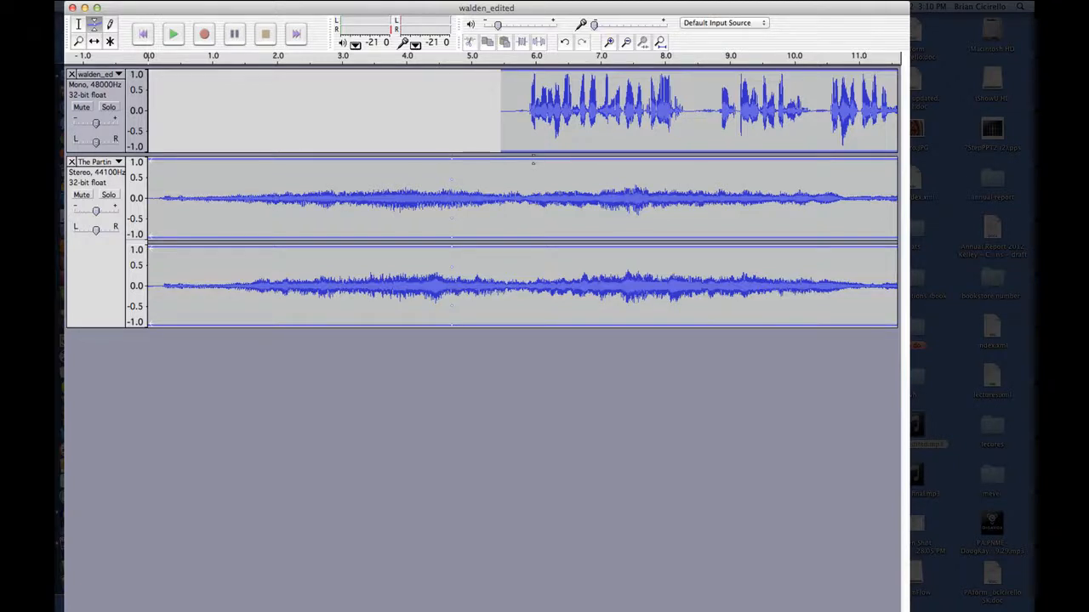
drag(534, 159, 529, 188)
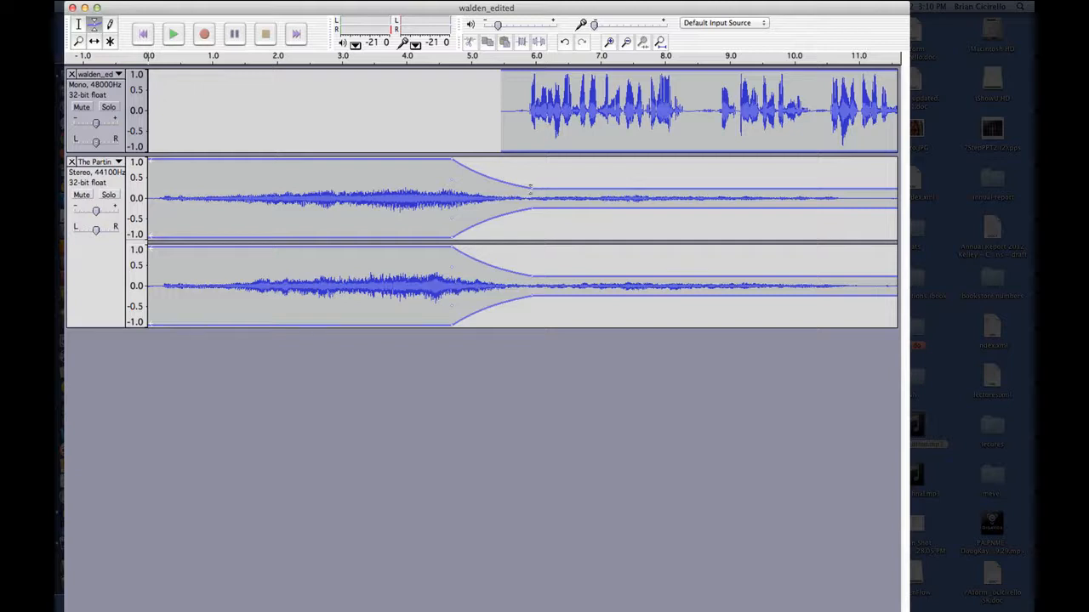
- Play back the music's fade-down from about 0.8 s into the narration, and stop playback
click(78, 24)
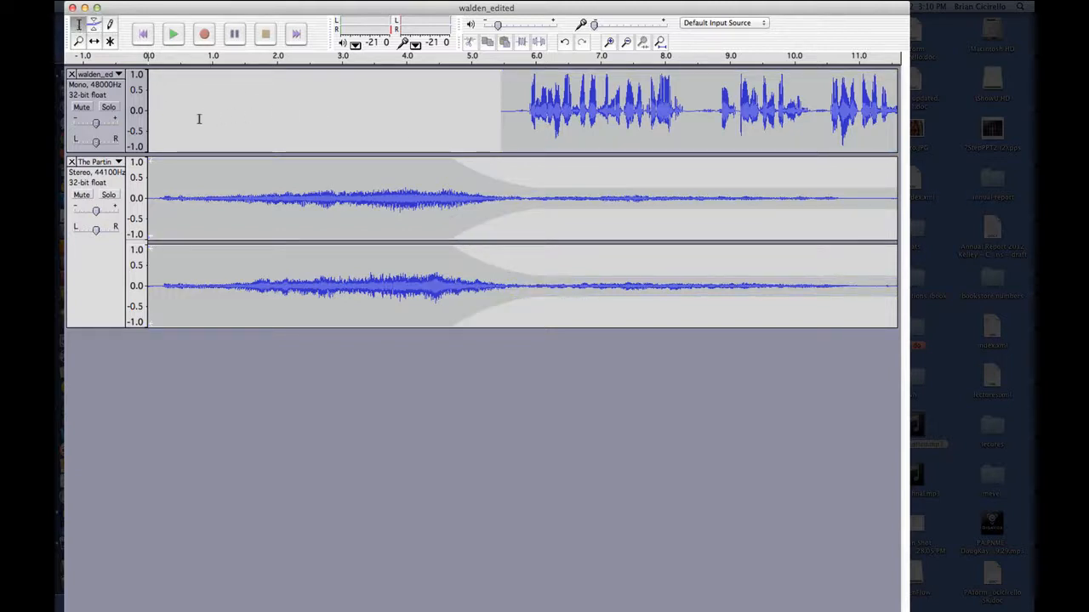
click(200, 119)
key(space)
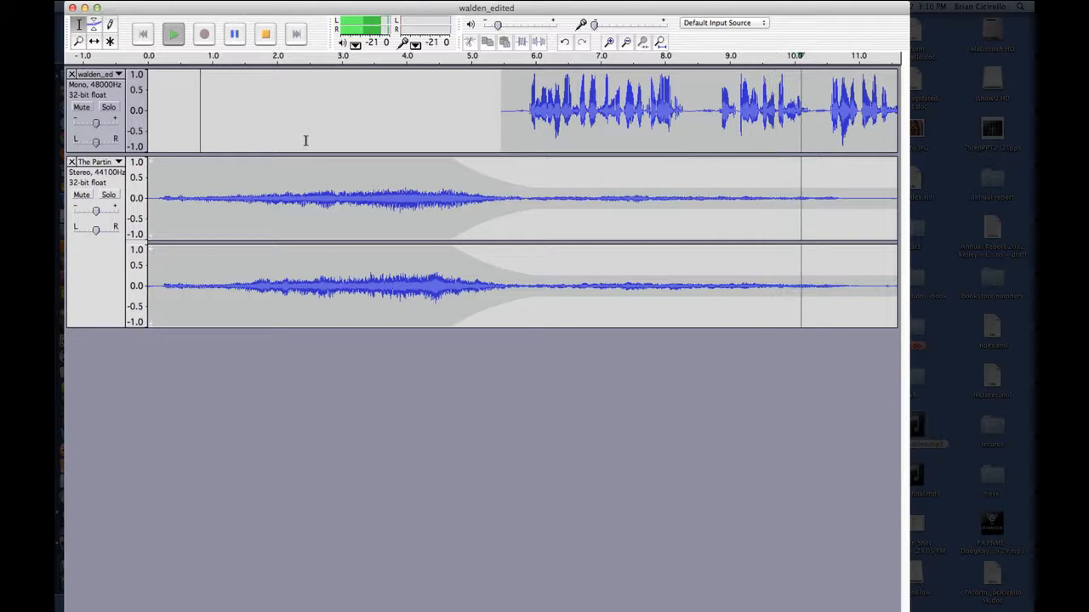
key(space)
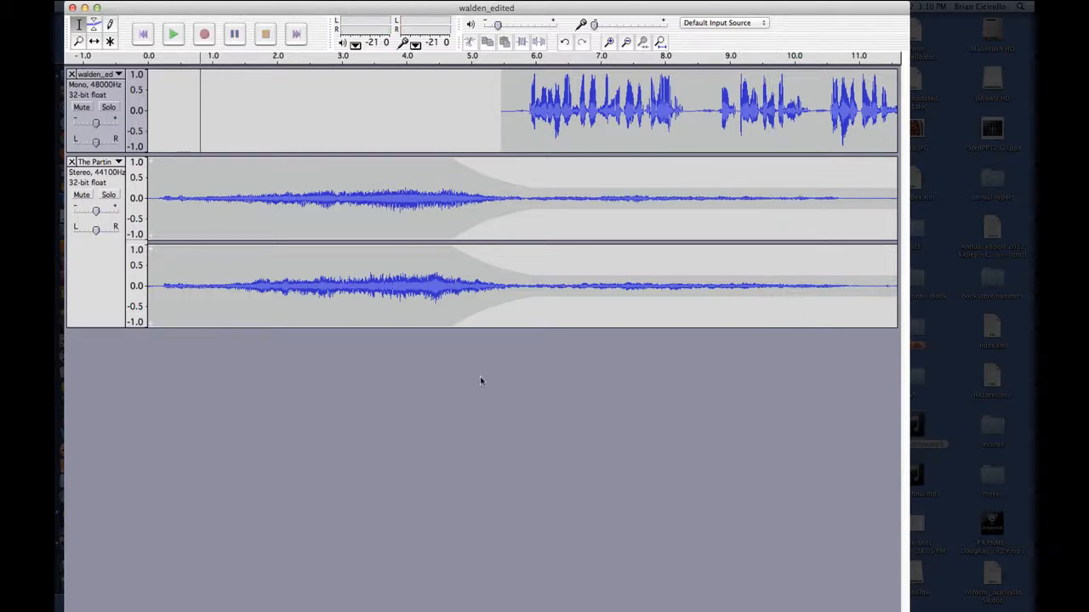
- Show both tracks in full and place the cursor at the end of the narration, at about 1:48
key(super+3)
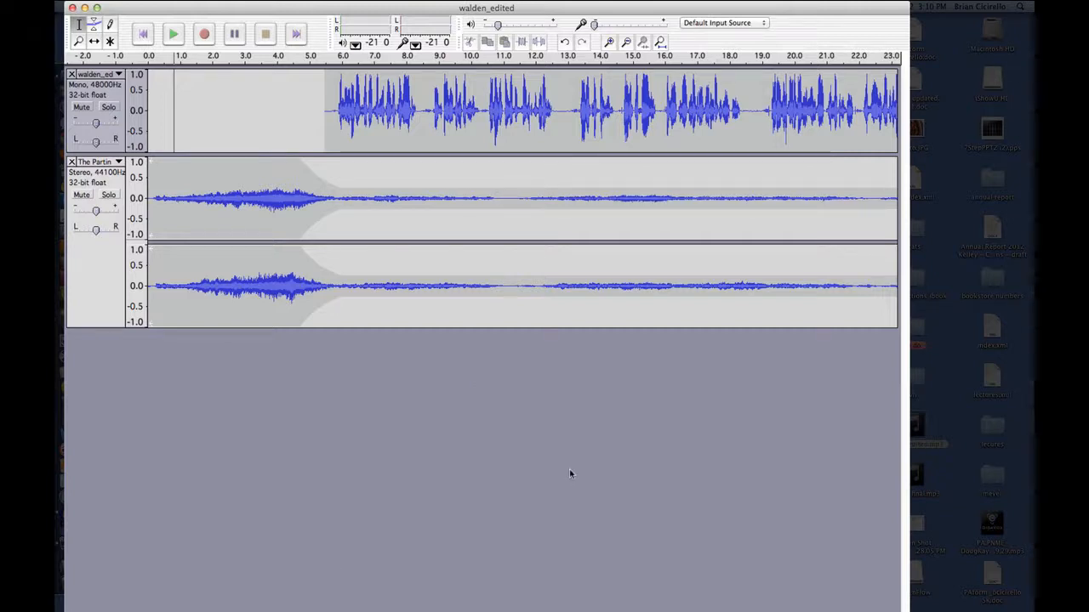
key(super+3)
key(super+3)
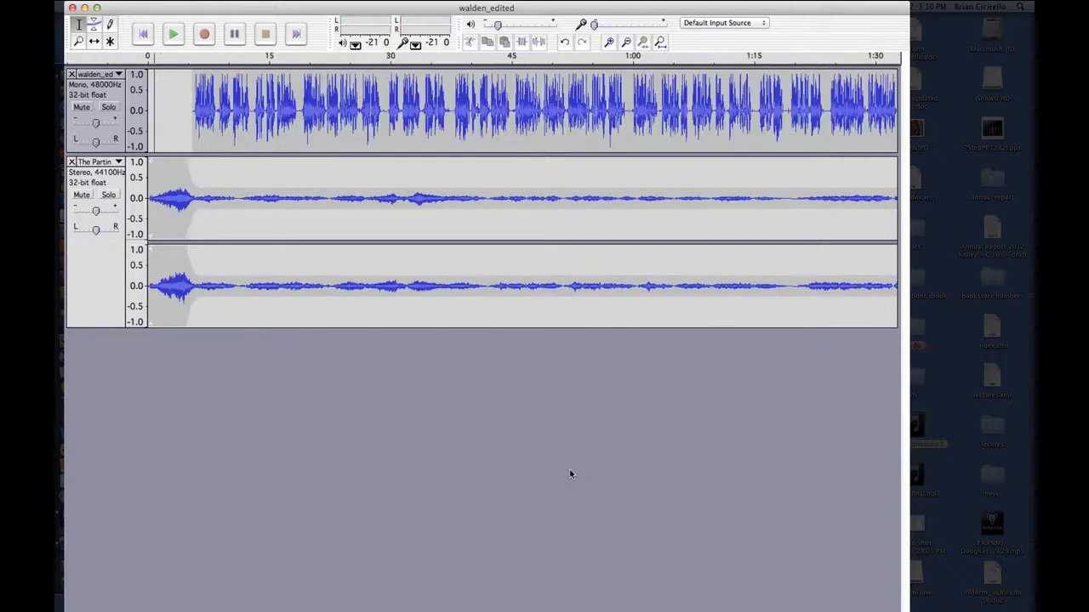
key(super+3)
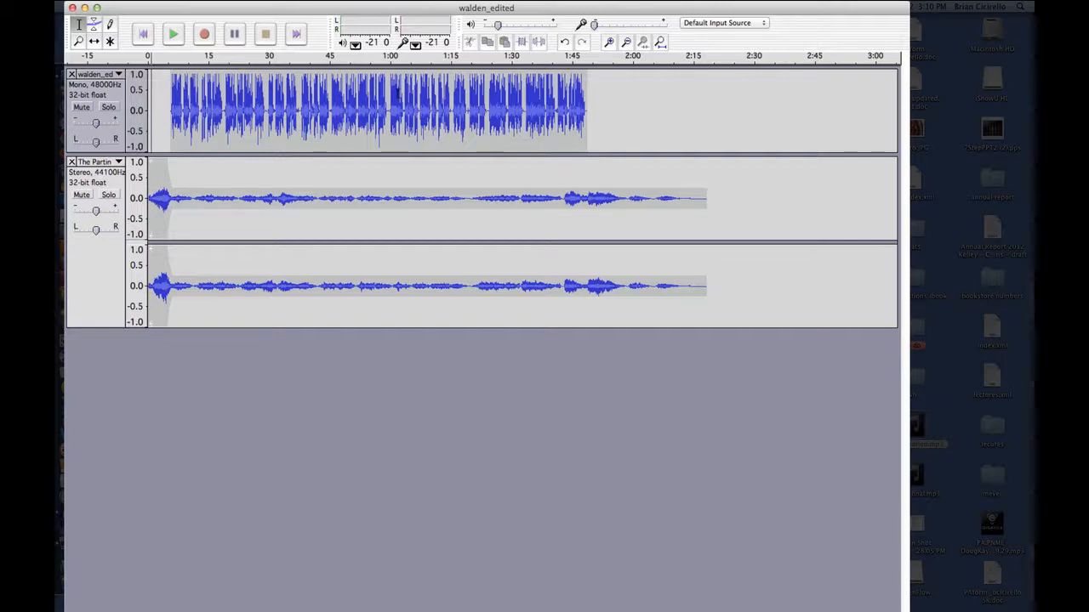
click(94, 25)
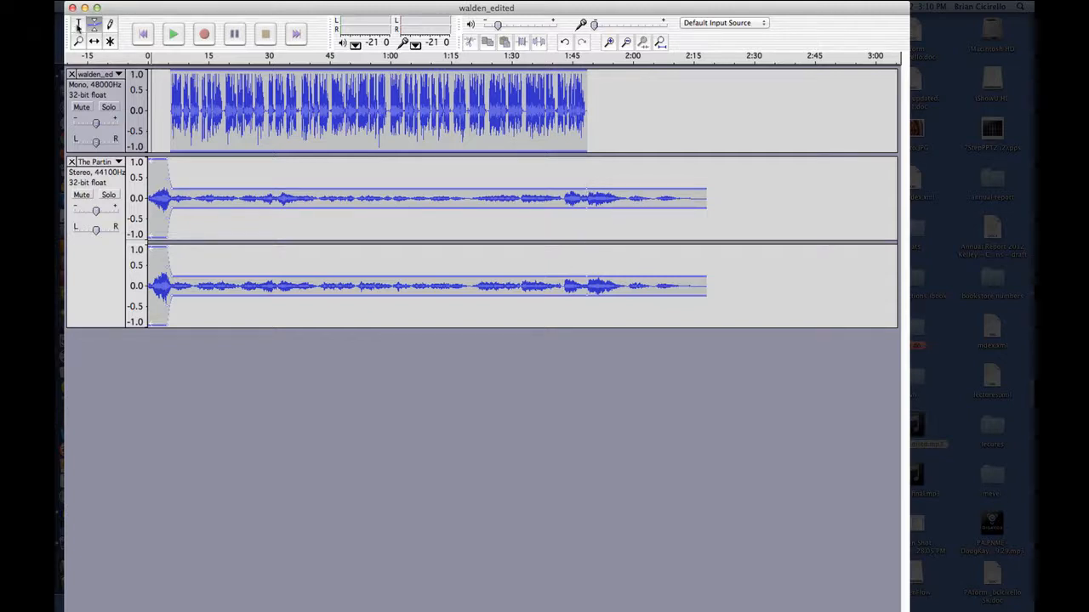
click(79, 25)
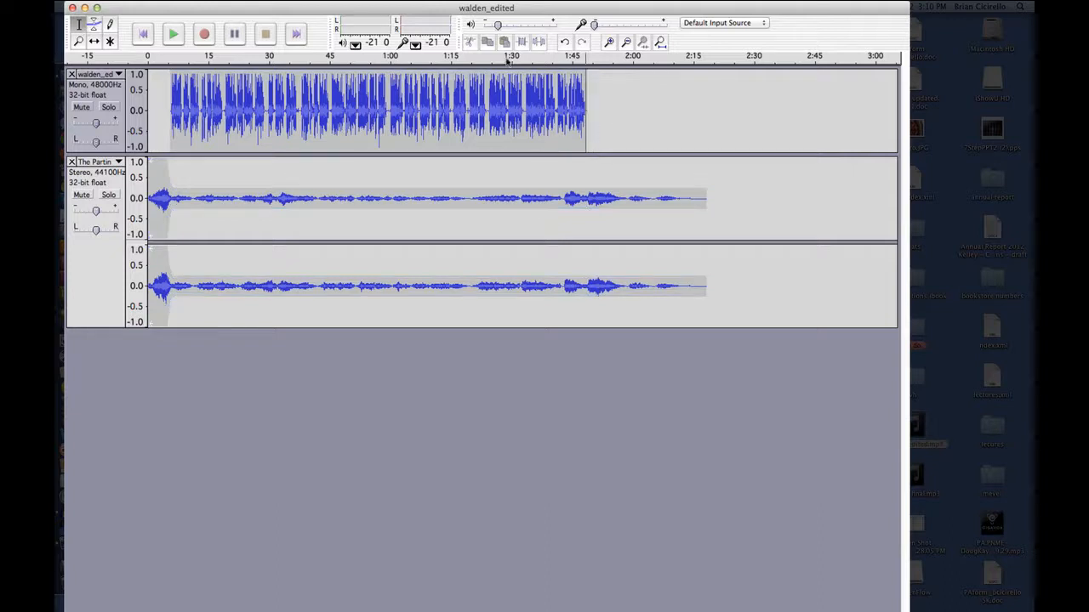
- Raise the music after the narration with envelope points at about 1:47.9 and 1:50.4, bringing the second up to about 0.85
click(607, 42)
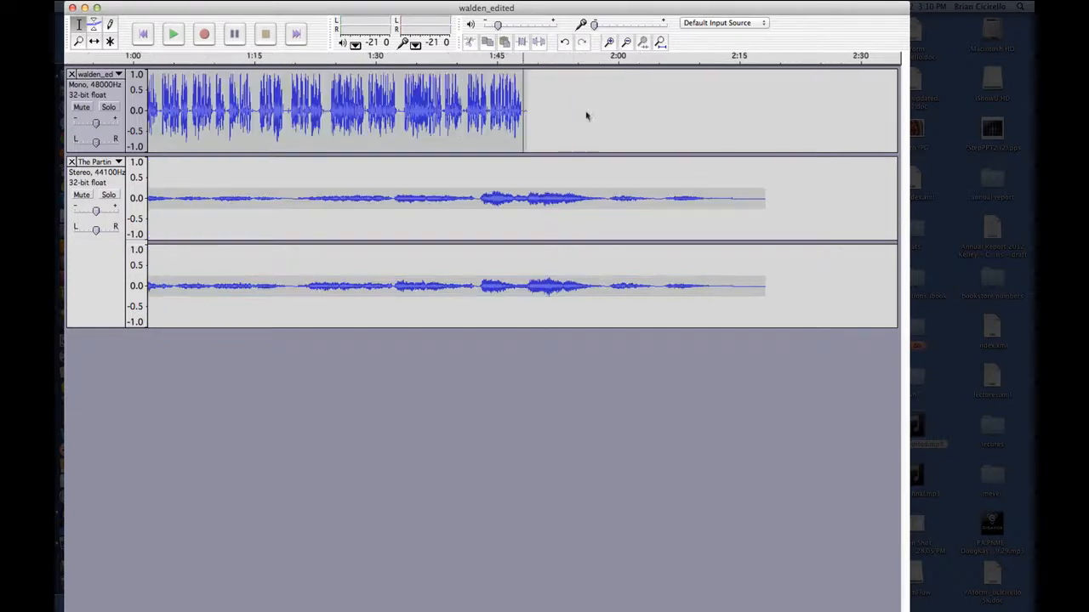
click(609, 42)
click(610, 41)
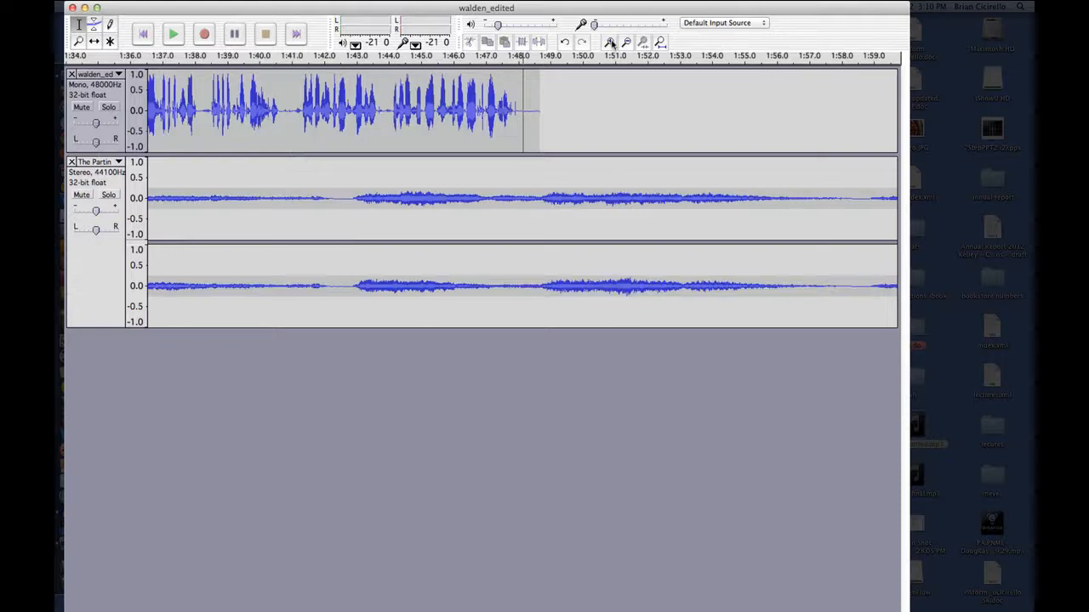
click(610, 41)
click(93, 26)
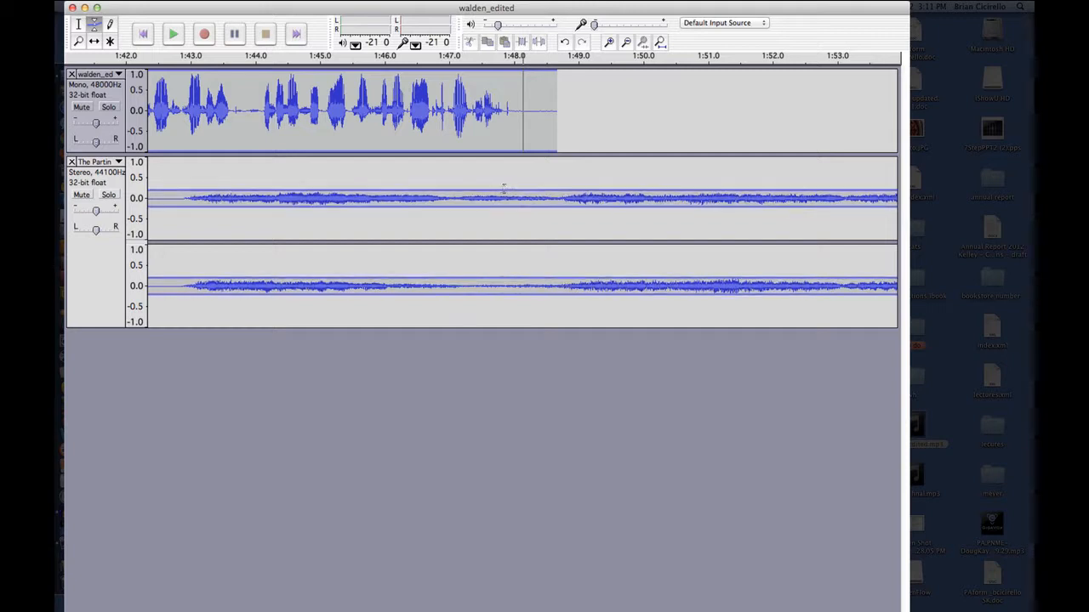
click(508, 187)
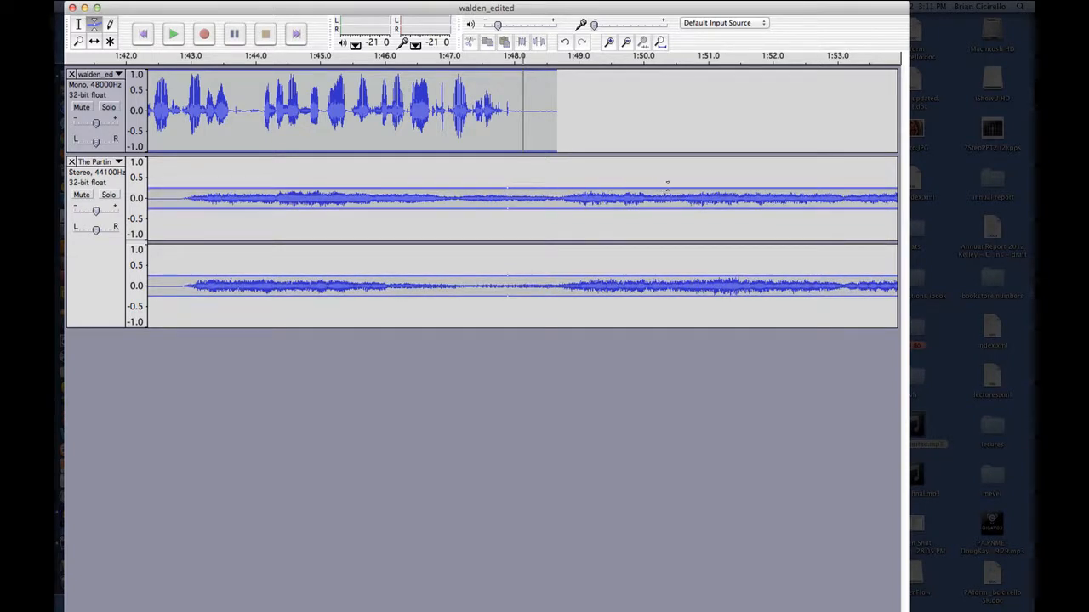
drag(666, 182, 666, 163)
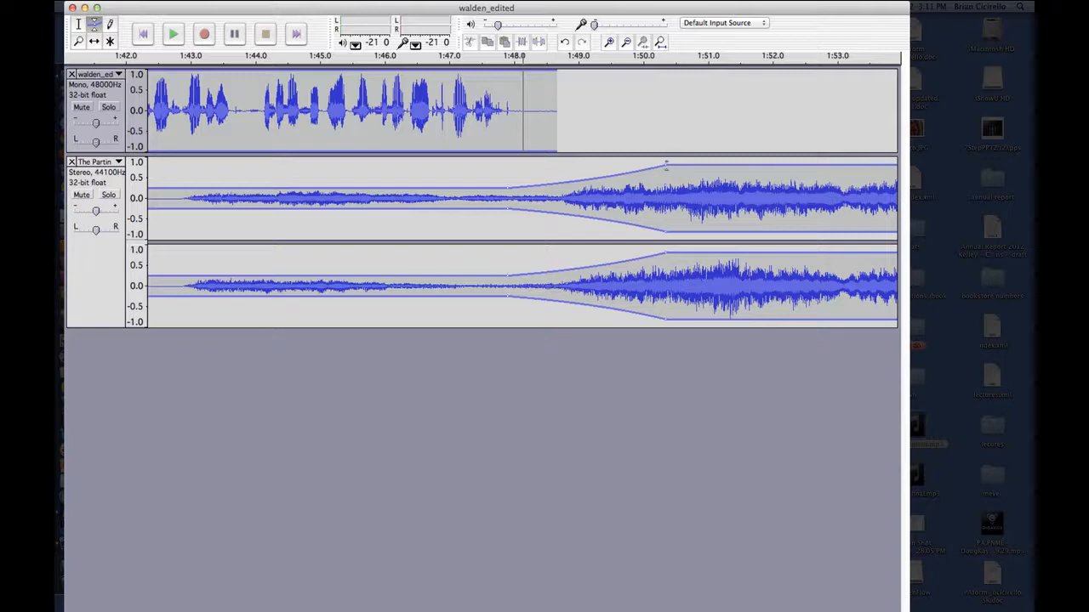
- Play back the music's rise after the narration from about 1:43.9 with the Selection tool, and stop playback
click(80, 26)
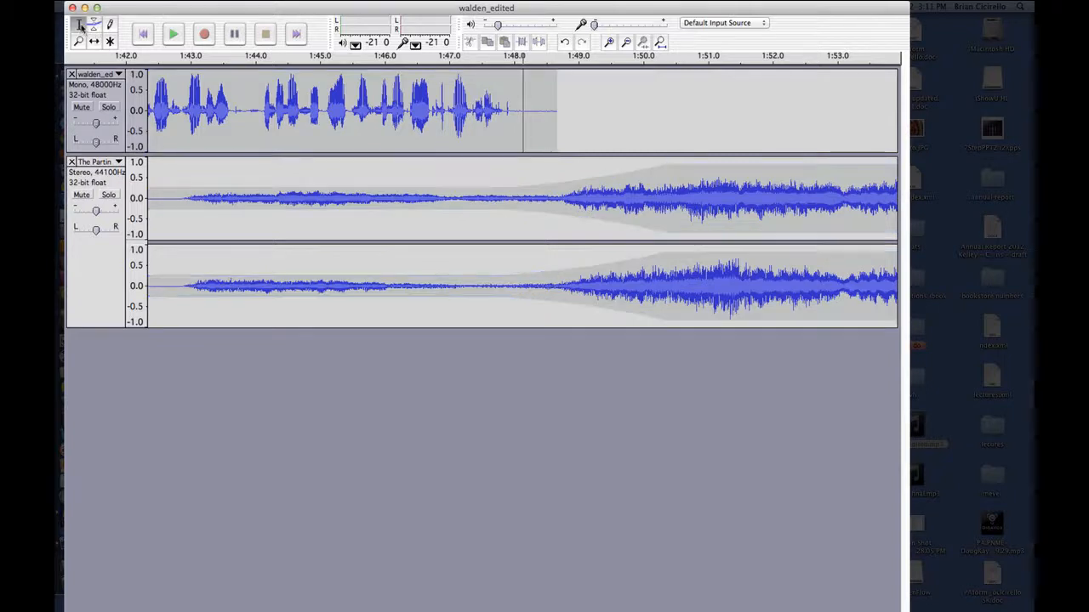
click(247, 112)
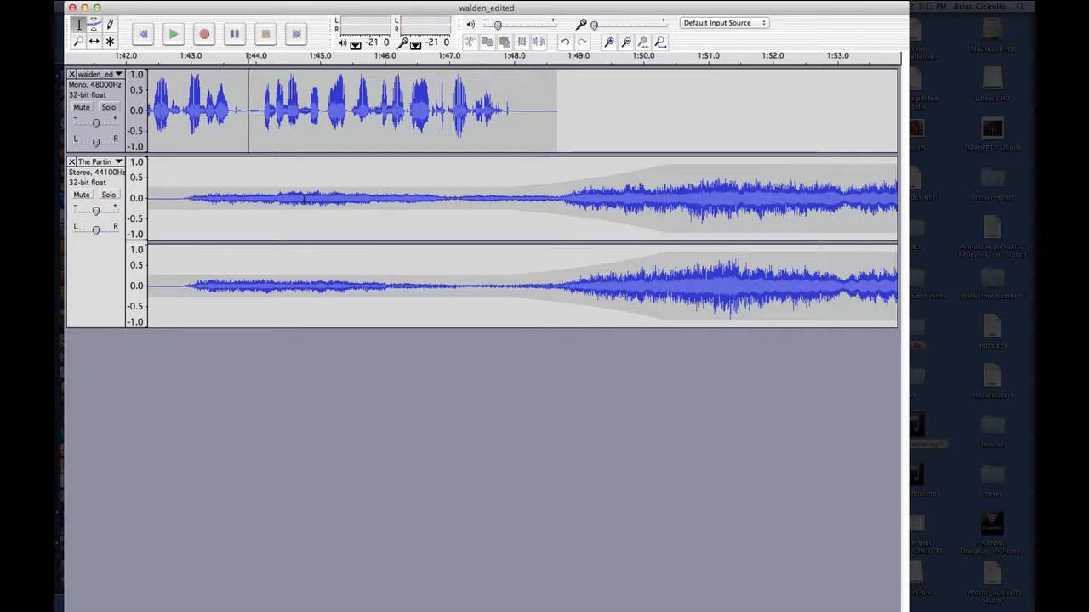
key(space)
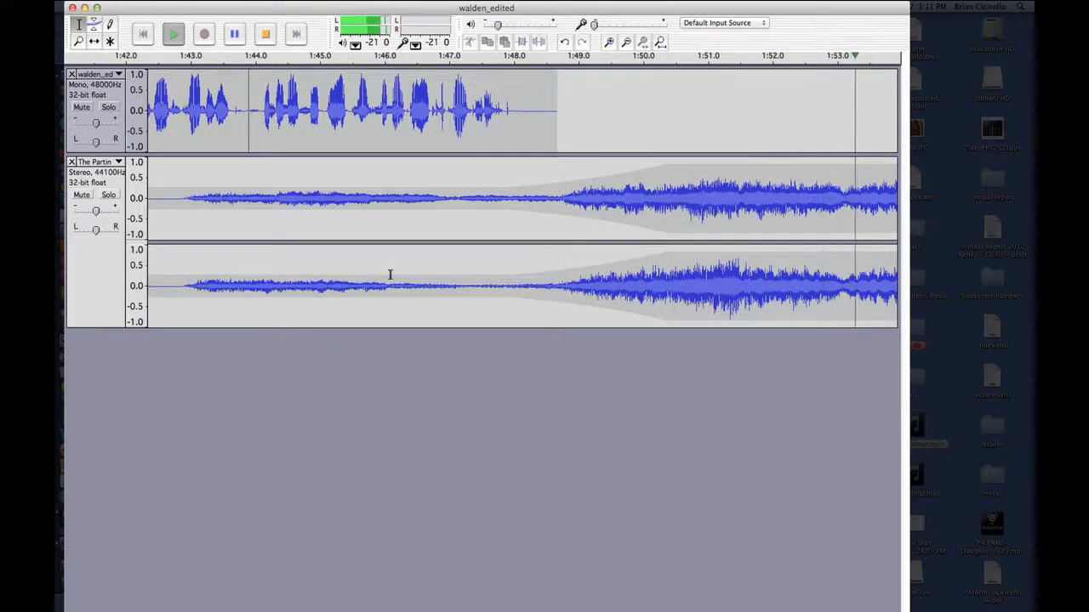
key(space)
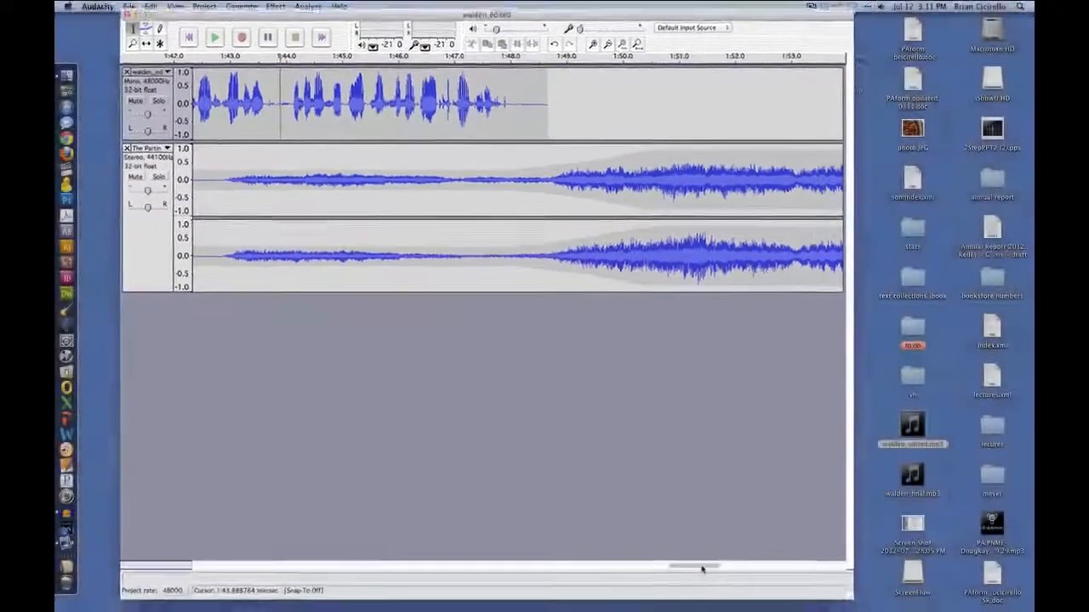
- Delete the end of the music track from the quiet gap at about 1:58.7 through its end at about 2:18.1
mouse_move(701, 570)
mouse_down()
mouse_move(753, 567)
mouse_move(713, 557)
mouse_up()
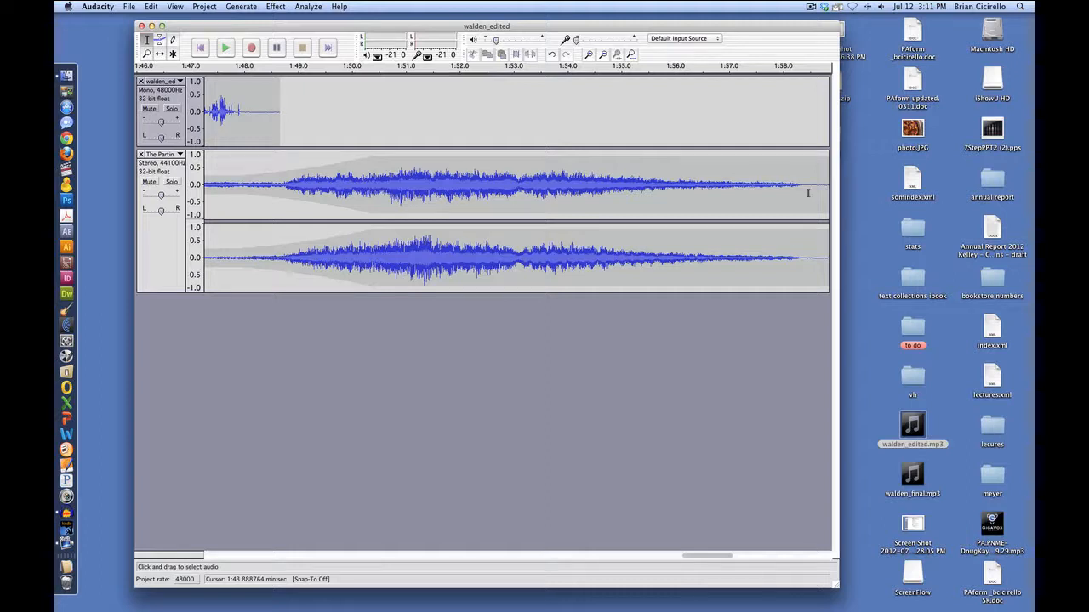
drag(811, 189, 730, 185)
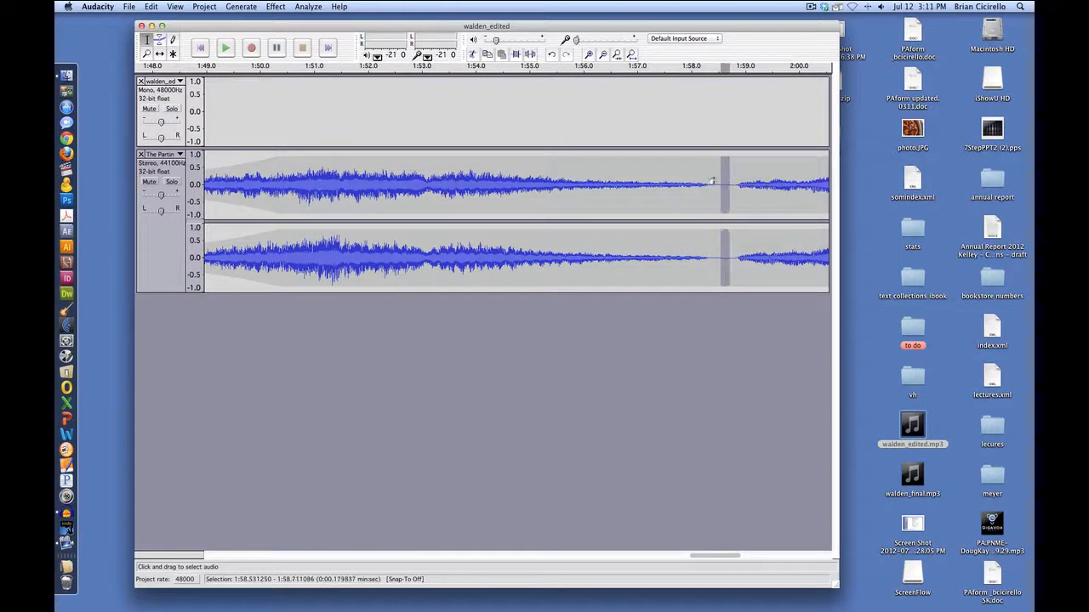
click(604, 54)
click(604, 54)
click(603, 54)
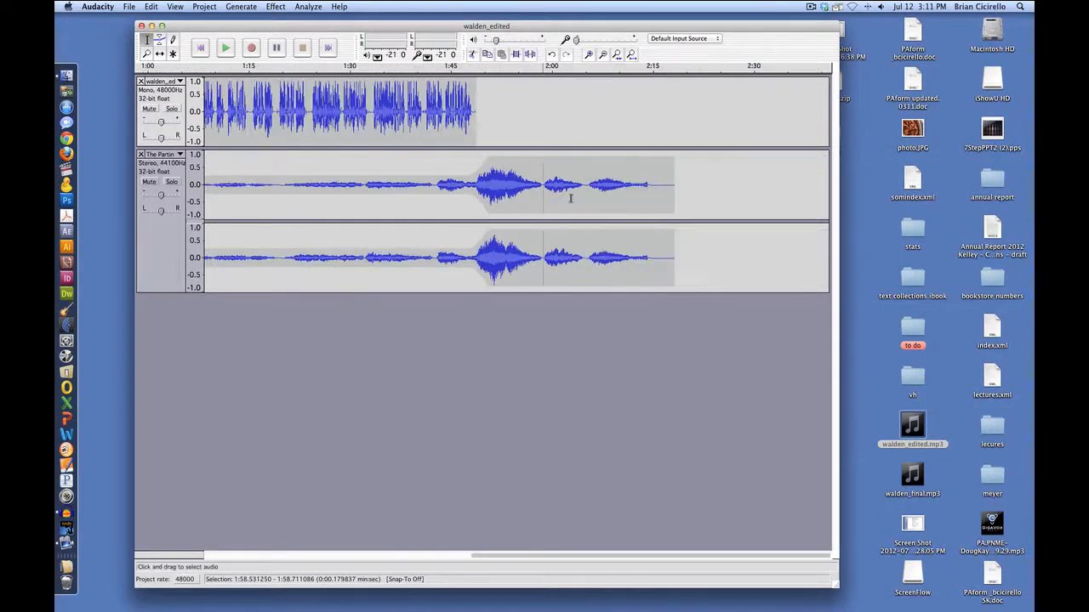
drag(544, 183, 677, 192)
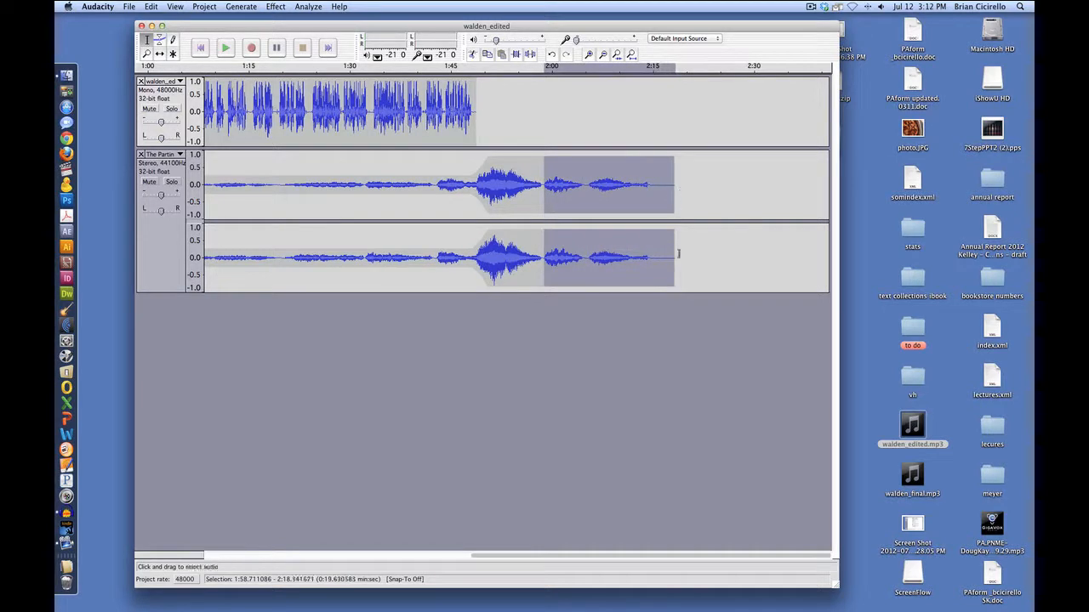
key(Delete)
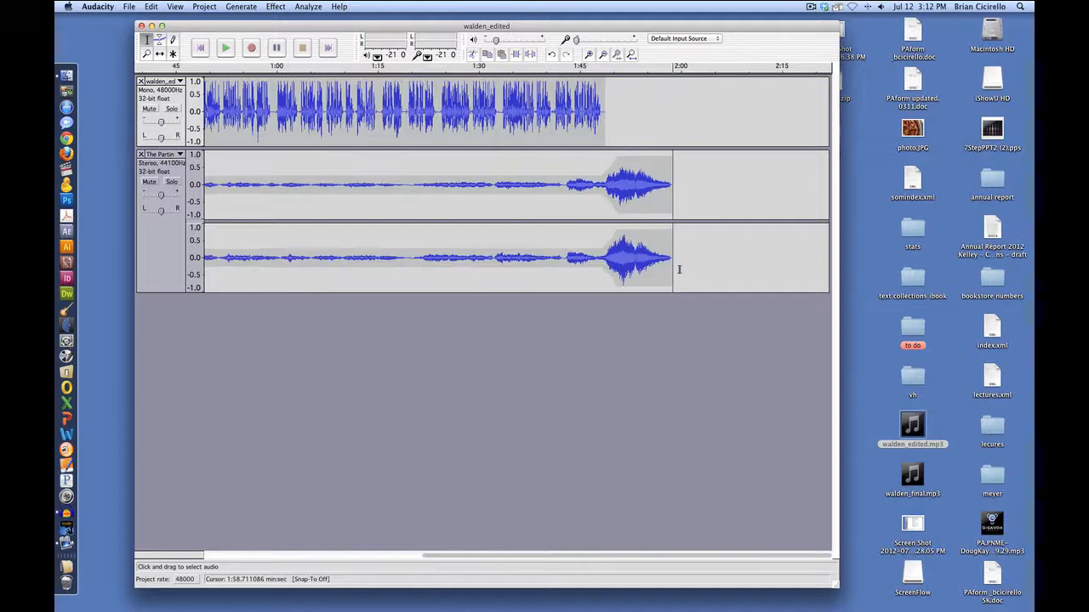
- Play back the trimmed music ending from about 1:56.9, and look over both tracks from beginning to end
click(659, 175)
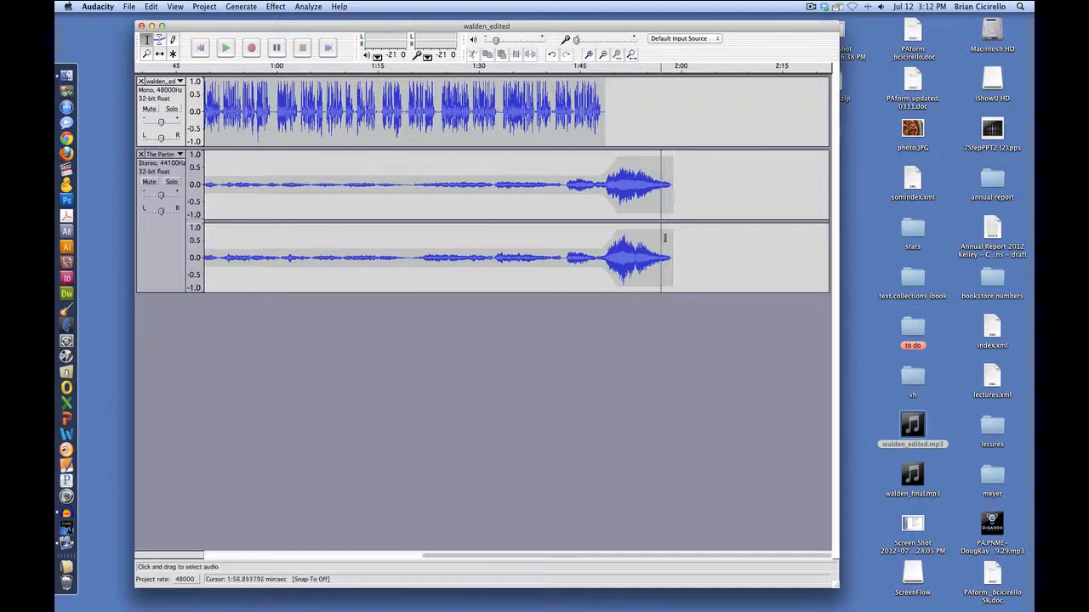
key(space)
drag(721, 558, 478, 565)
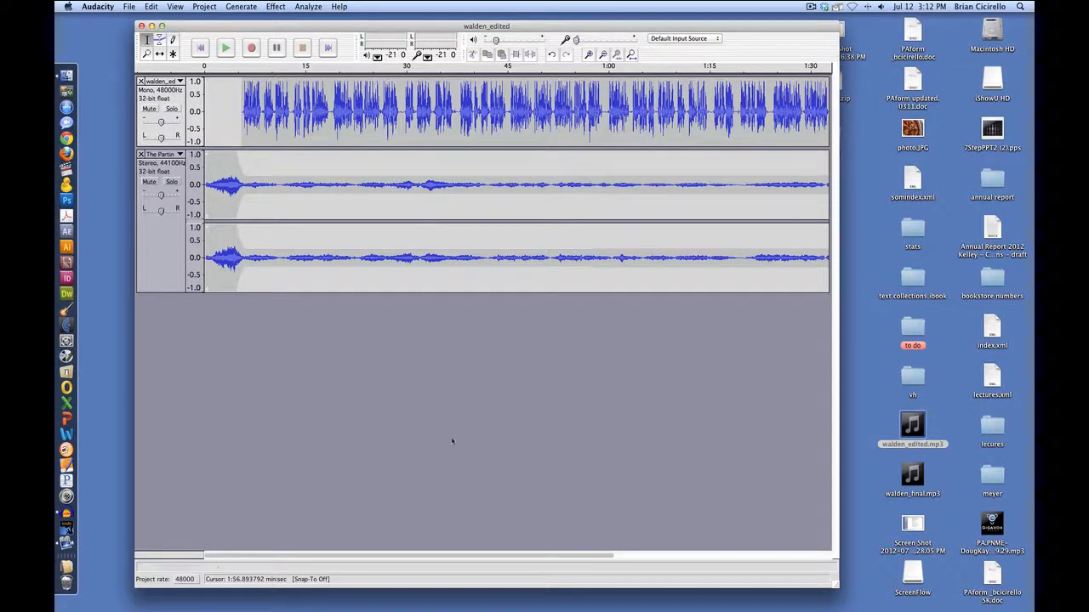
drag(572, 560, 737, 537)
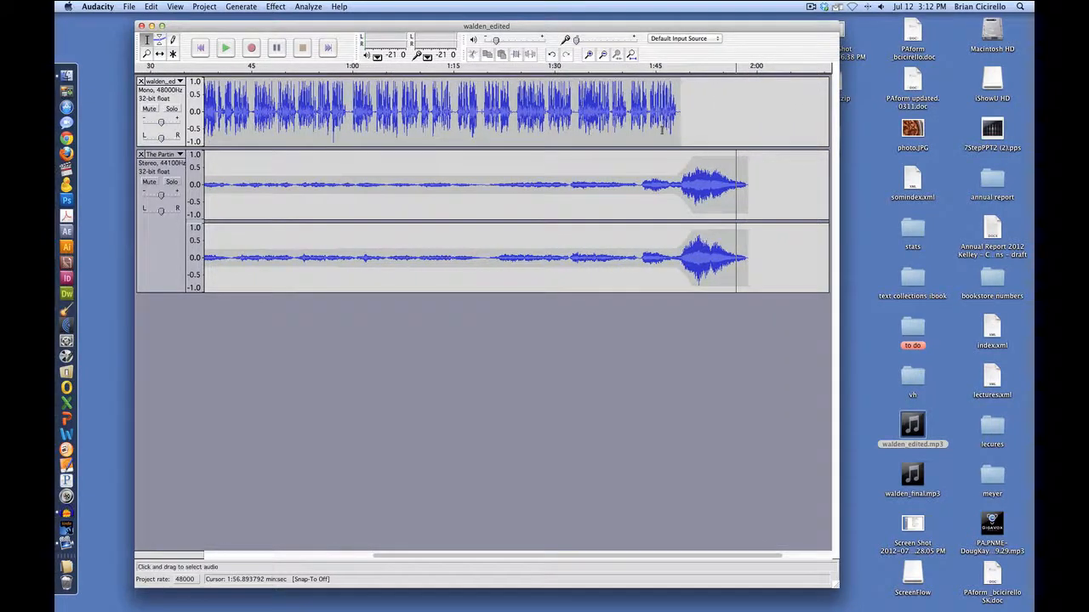